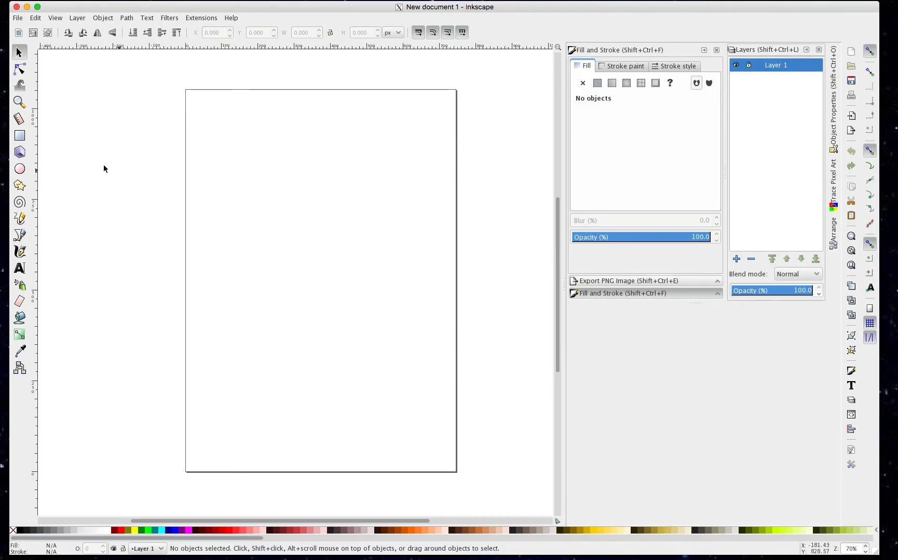
Draw a closed, curved bean-shaped outline about 344 by 766 px on the page with the Bezier pen
left_click(20, 236)
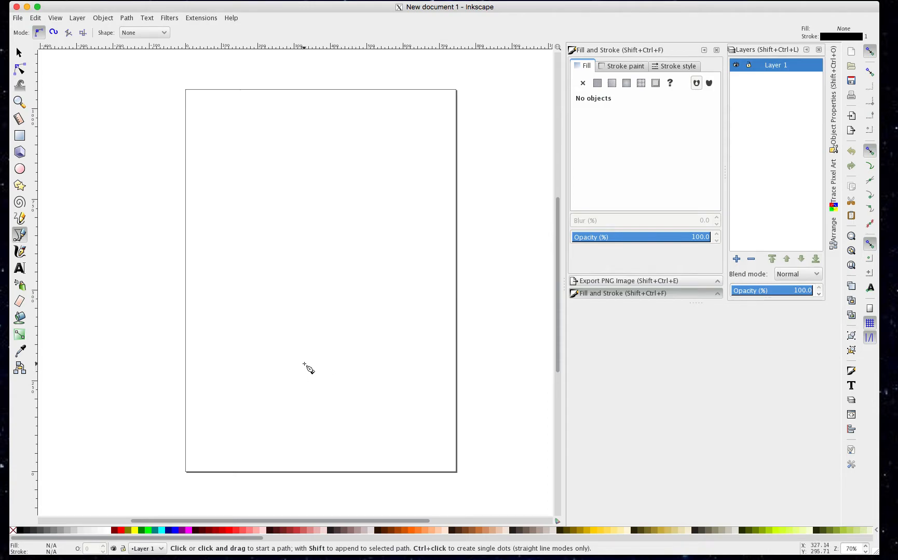
left_click(364, 361)
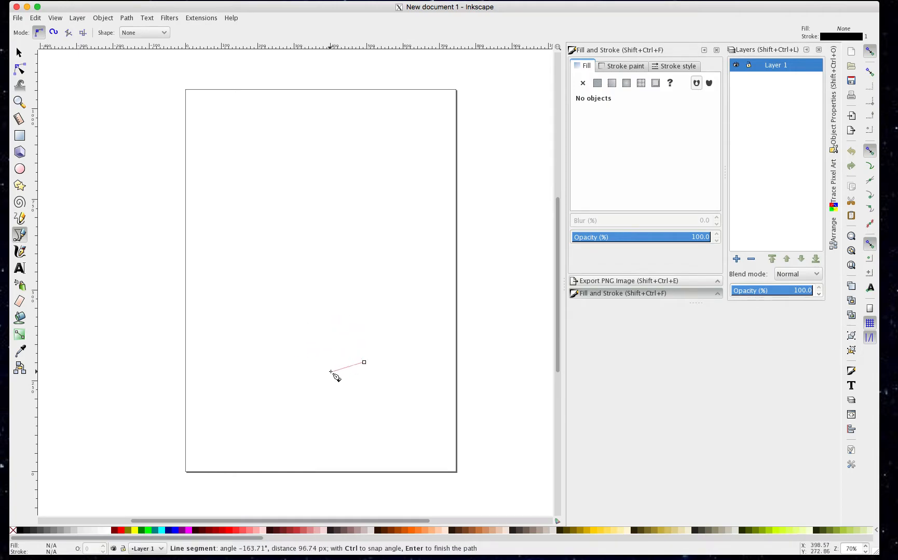
mouse_move(327, 366)
left_mouse_down()
mouse_move(313, 357)
mouse_move(324, 342)
mouse_move(313, 345)
mouse_move(311, 360)
left_mouse_up()
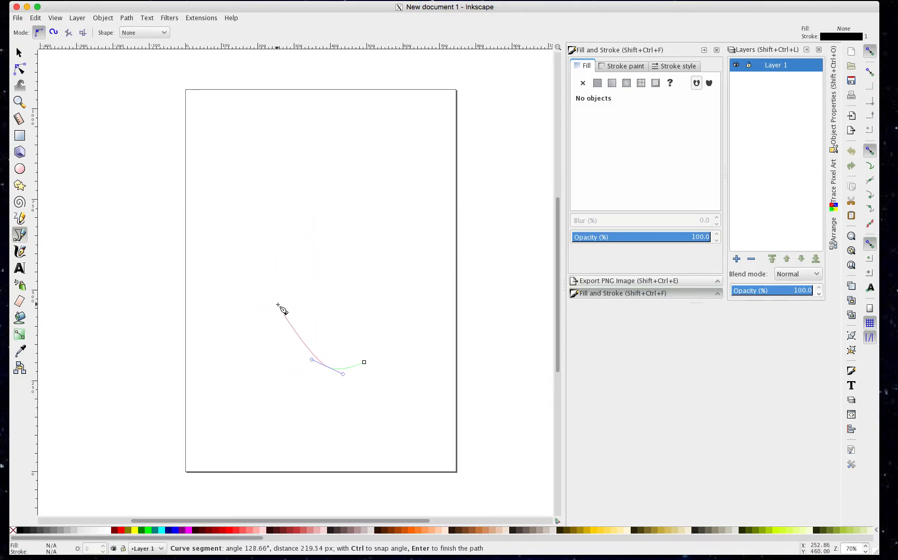
left_click_drag(272, 311, 264, 282)
left_click_drag(253, 237, 337, 96)
left_click_drag(354, 145, 345, 174)
left_click_drag(340, 248, 343, 266)
left_click_drag(374, 306, 372, 356)
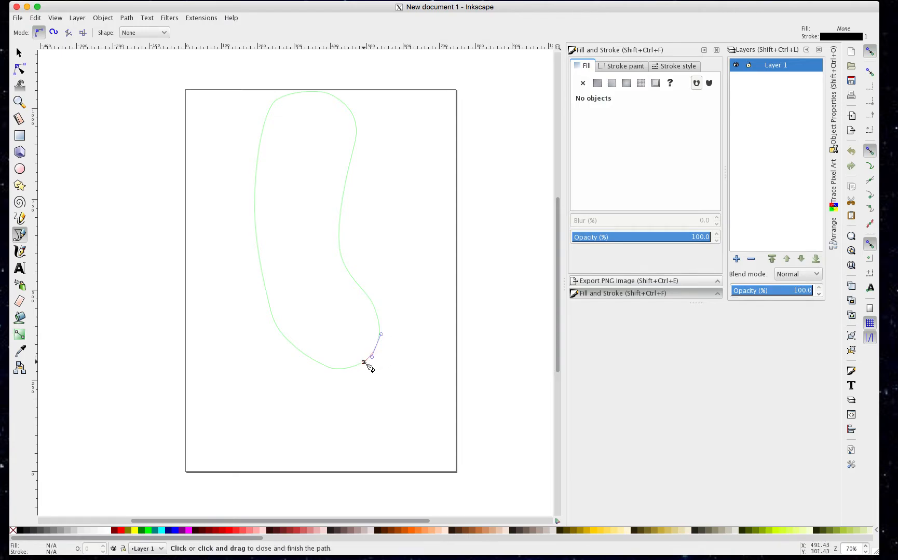
left_click(364, 362)
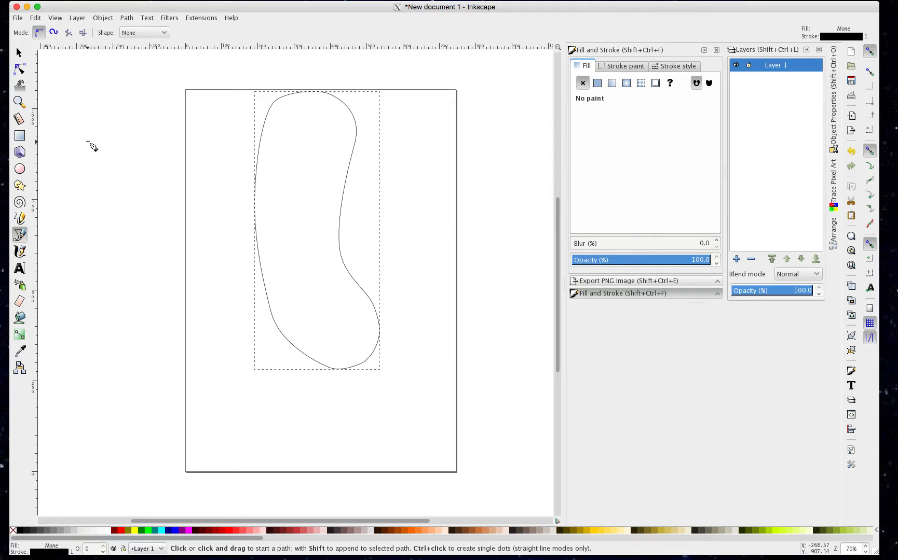
Move the bean-shaped outline down the page to a Y position of about 234 px
left_click(20, 53)
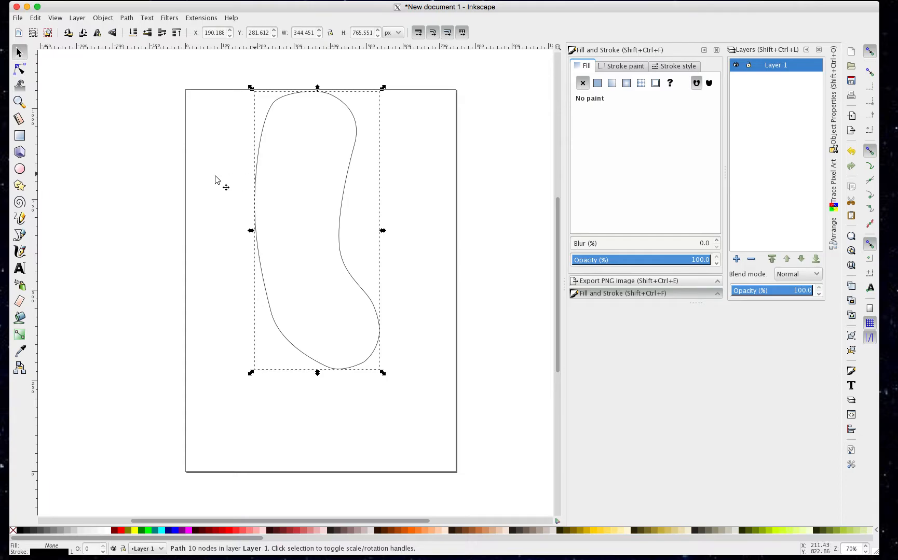
left_click(20, 235)
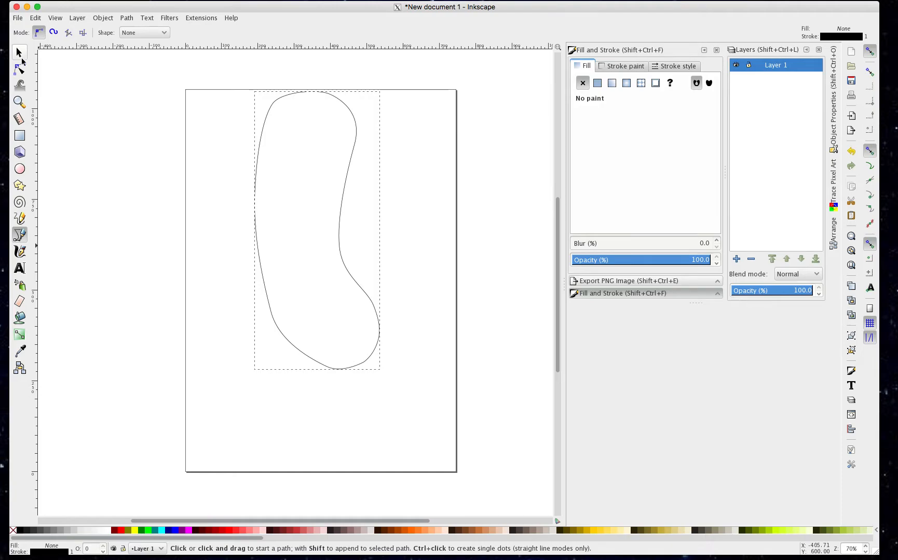
left_click(20, 54)
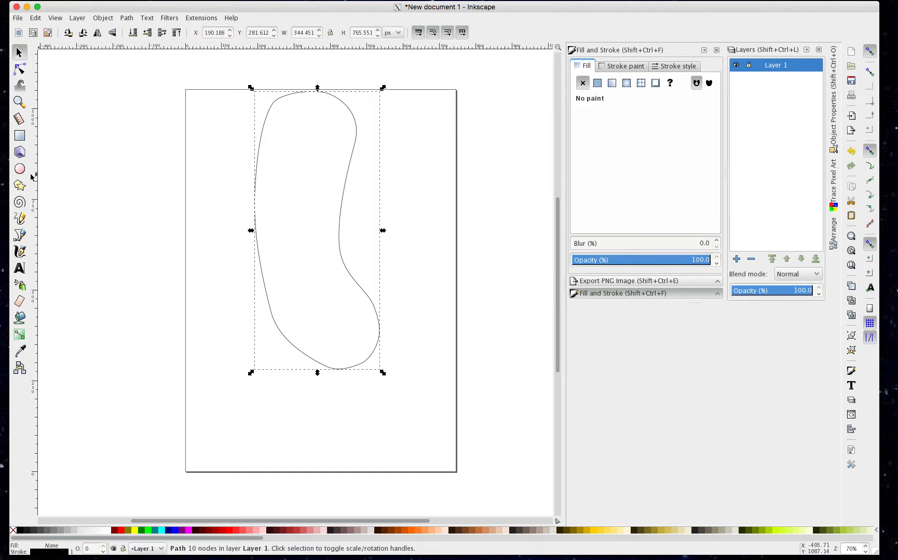
left_click(21, 237)
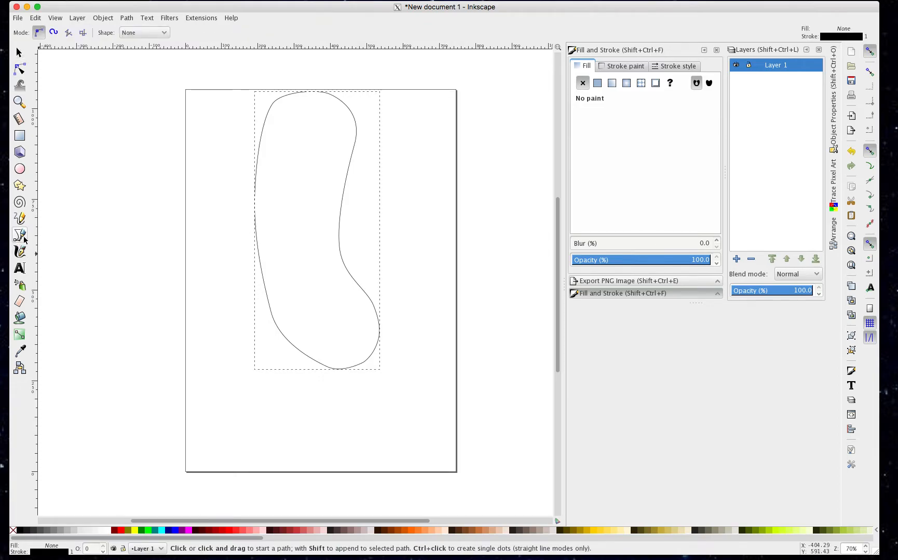
left_click(16, 58)
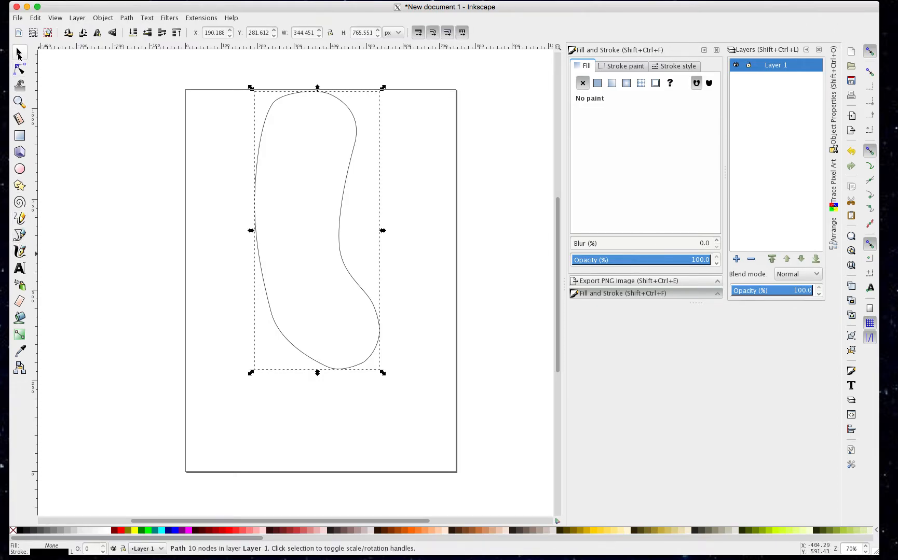
left_click_drag(261, 275, 274, 294)
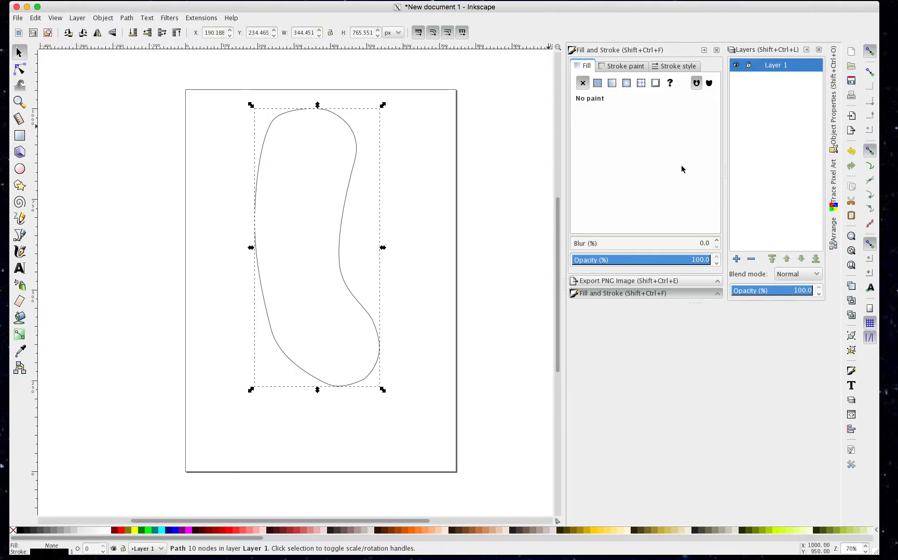
Close the Export PNG Image and Layers dialogs and narrow the docked Fill and Stroke area to enlarge the canvas
left_click_drag(605, 50, 673, 202)
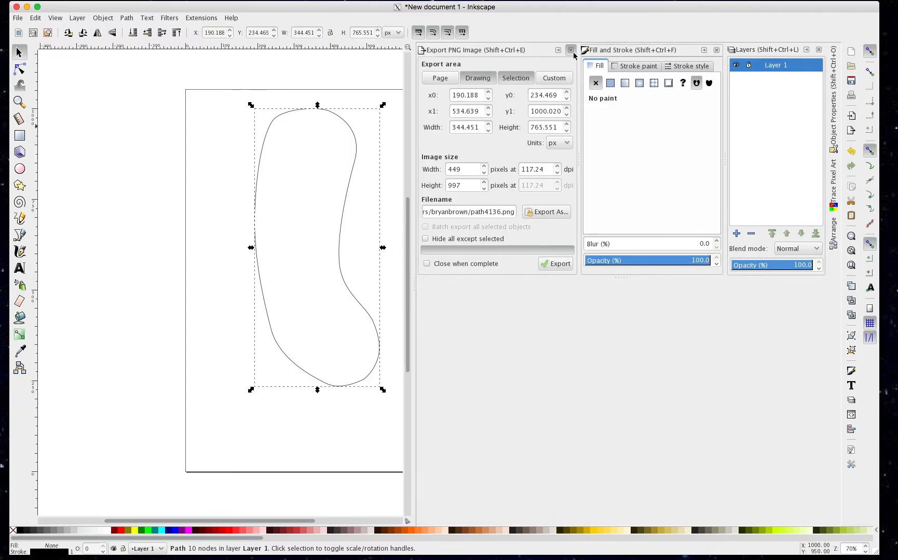
left_click(570, 49)
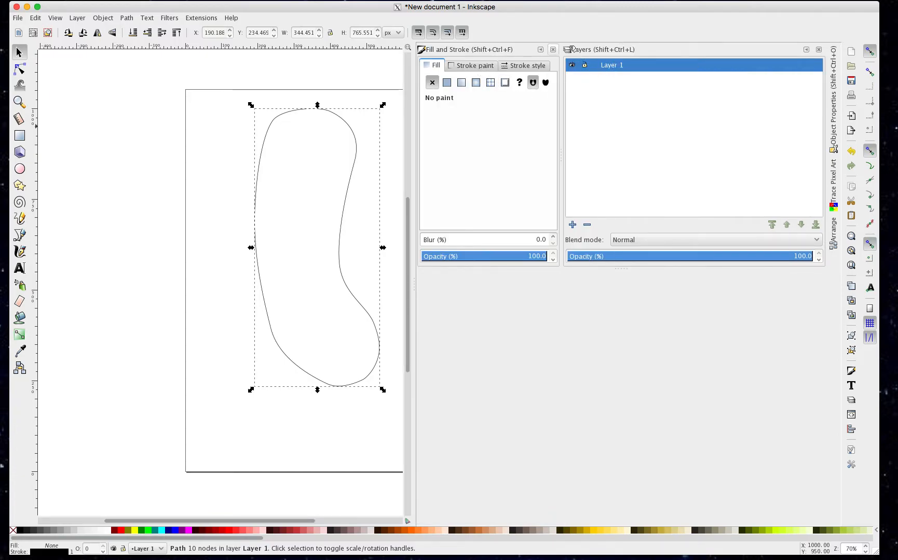
mouse_move(663, 54)
left_mouse_down()
mouse_move(673, 104)
mouse_move(647, 327)
mouse_move(607, 361)
left_mouse_up()
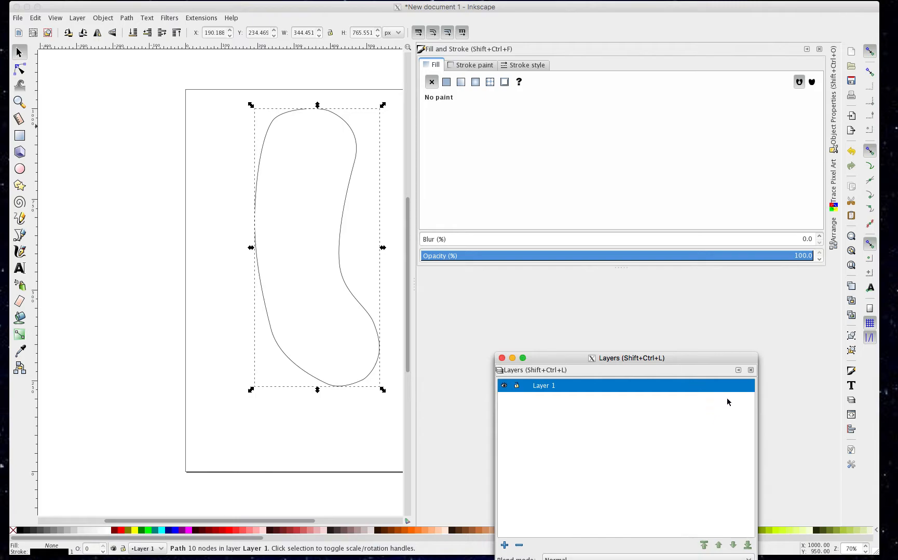
left_click(751, 371)
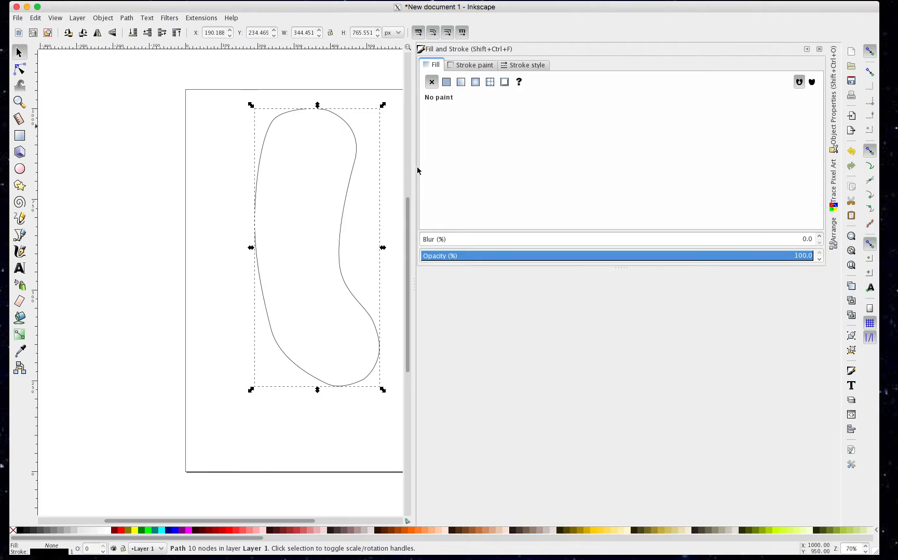
mouse_move(414, 171)
left_mouse_down()
mouse_move(653, 172)
mouse_move(645, 166)
left_mouse_up()
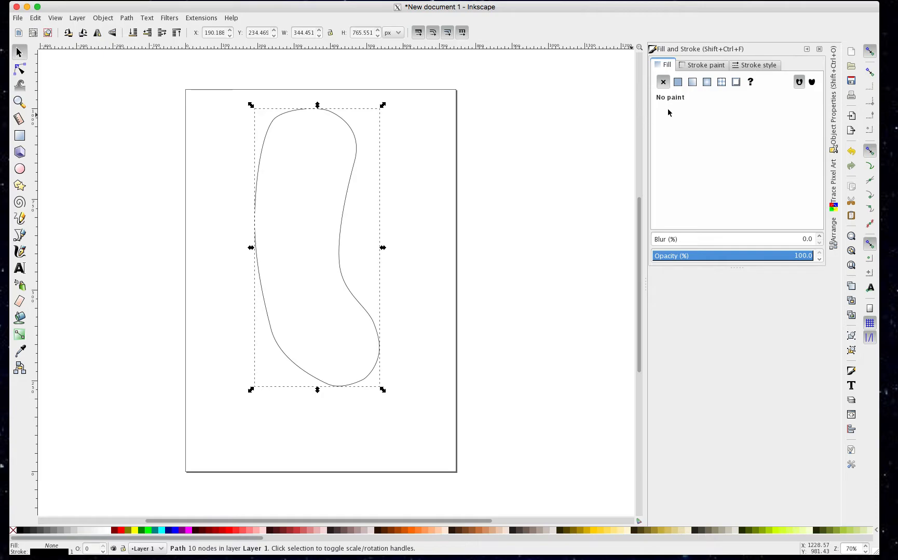
Give the bean shape a flat teal fill with HSL values 125, 109, 138 and full alpha
left_click(677, 81)
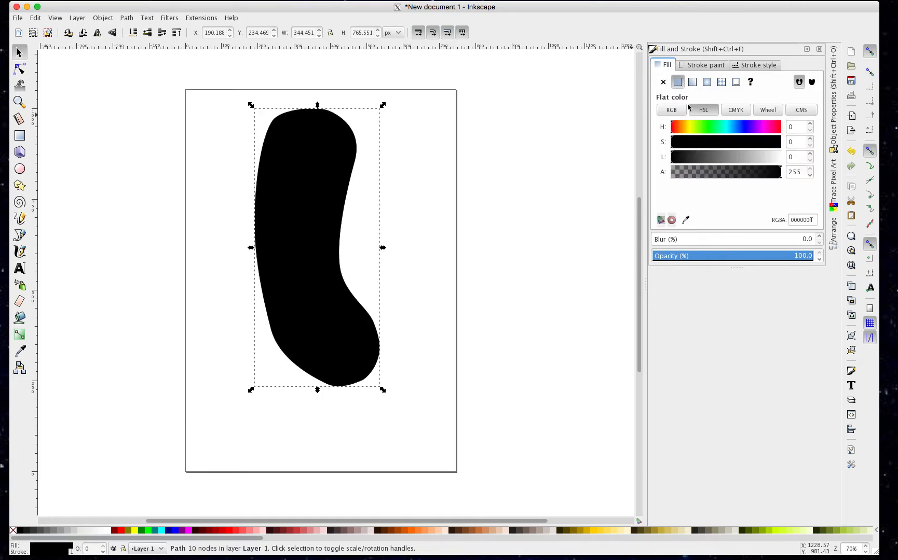
left_click(729, 131)
left_click(717, 144)
left_click_drag(722, 162, 733, 157)
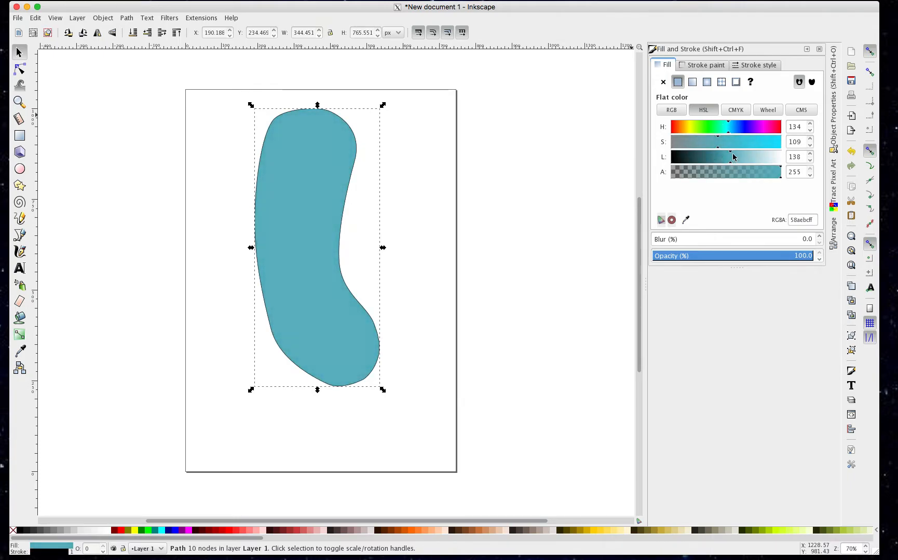
left_click(724, 128)
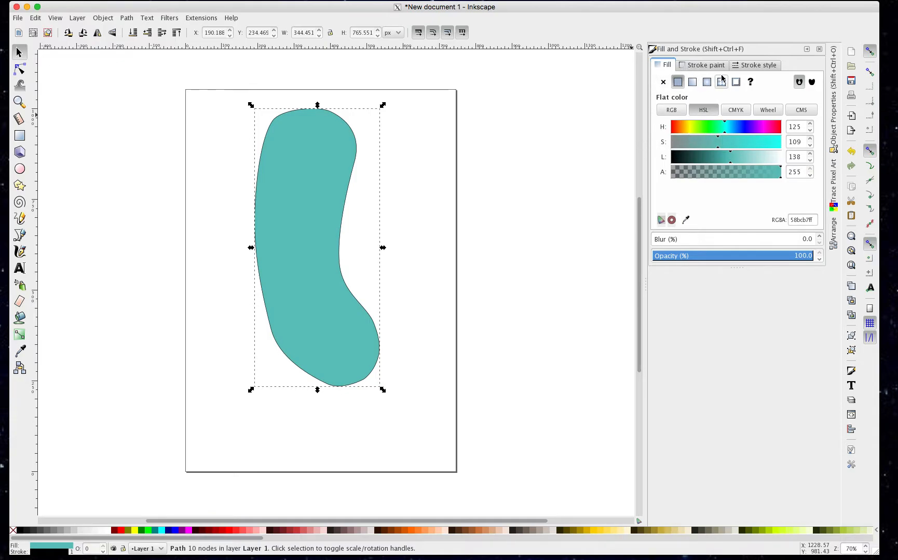
Increase the bean shape's stroke width to 4.7 px and deselect the shape
left_click(706, 65)
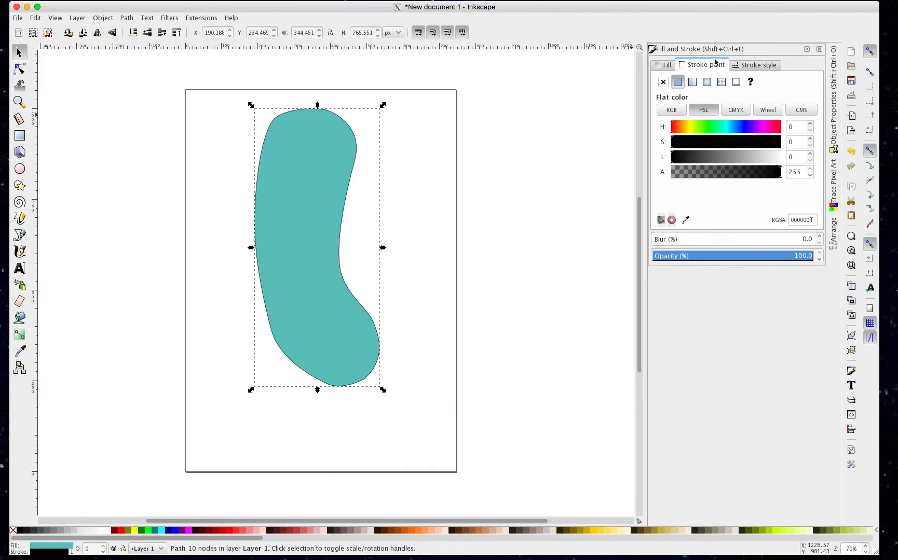
left_click(746, 70)
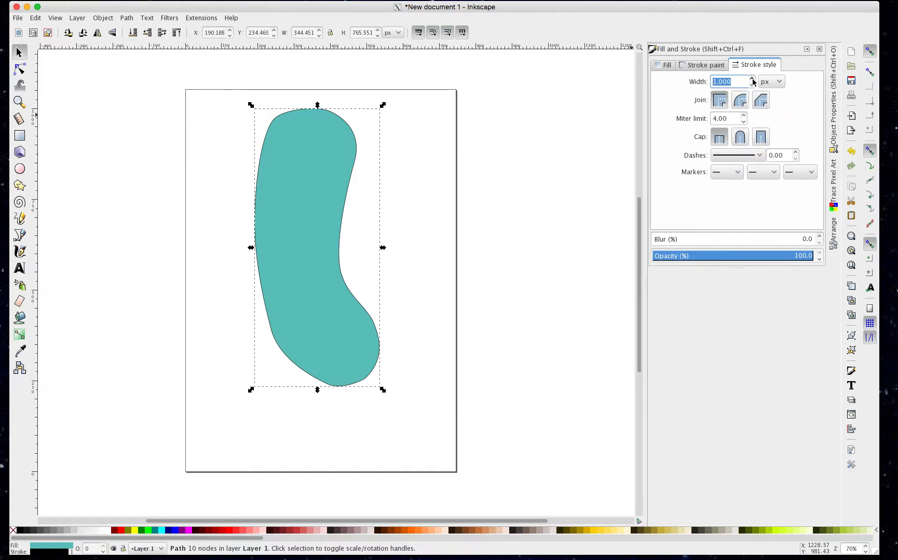
left_click(752, 79)
left_click(752, 79)
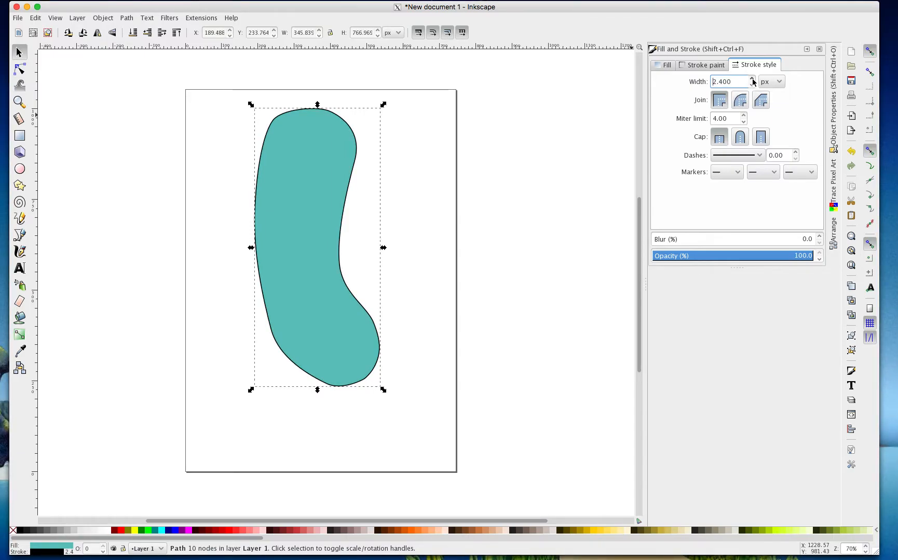
left_click(753, 79)
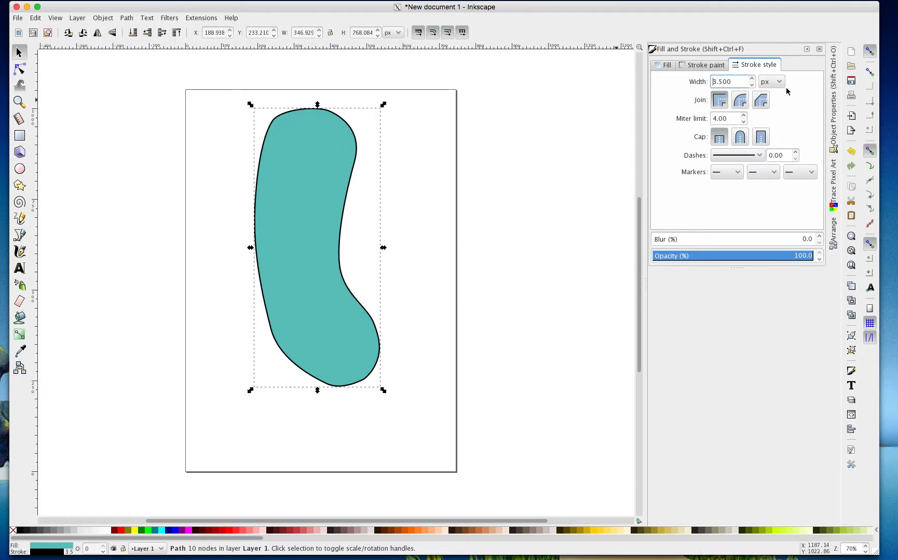
left_click(752, 79)
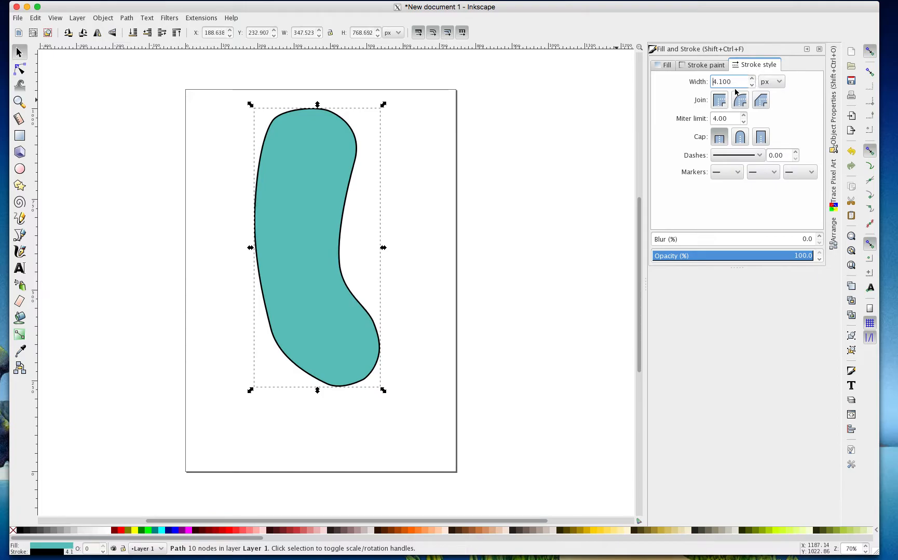
left_click(752, 79)
left_click(752, 79)
left_click(751, 78)
left_click(752, 79)
left_click(752, 79)
left_click(752, 79)
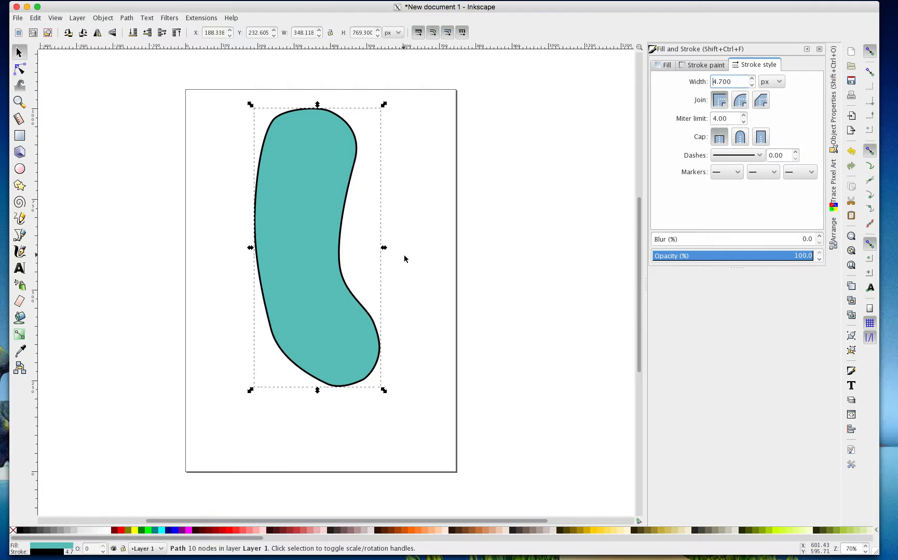
left_click(421, 258)
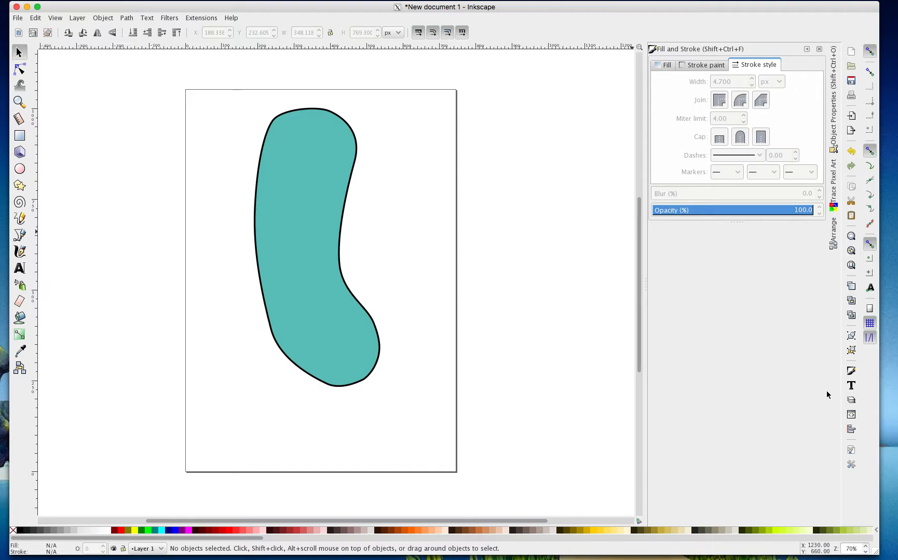
Open the Layers dialog docked below Fill and Stroke and rename Layer 1 as "Bacillus body"
left_click(851, 402)
mouse_move(737, 399)
left_mouse_down()
mouse_move(723, 298)
mouse_move(752, 474)
left_mouse_up()
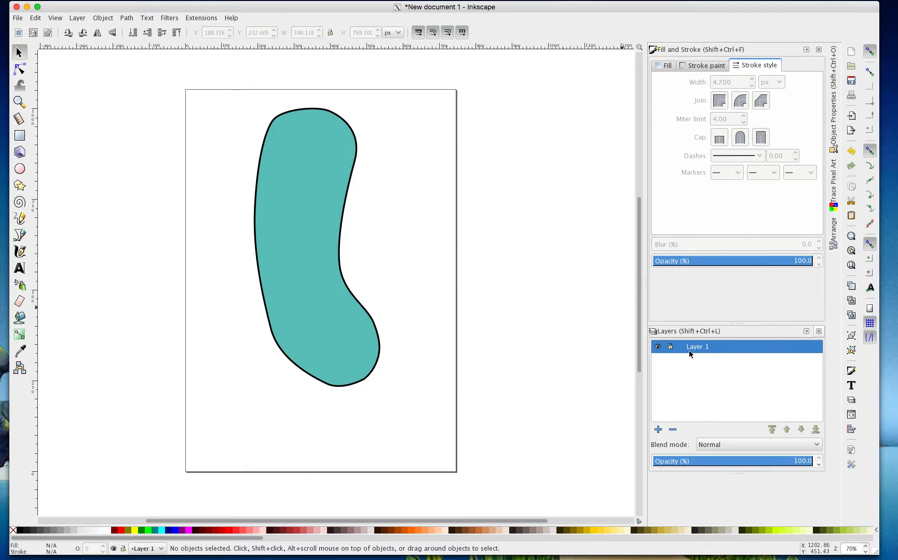
double_click(705, 347)
left_click(705, 347)
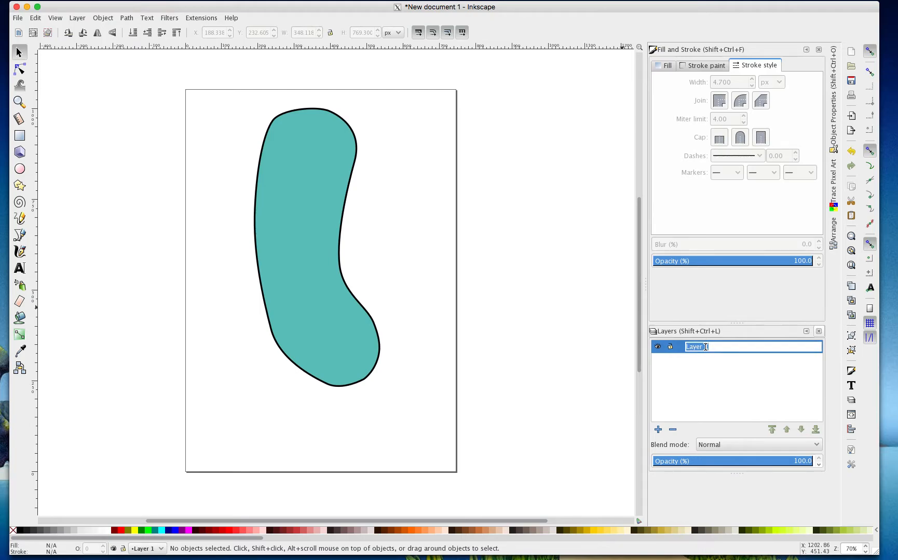
type("Bacu")
type("llus body")
key("Return")
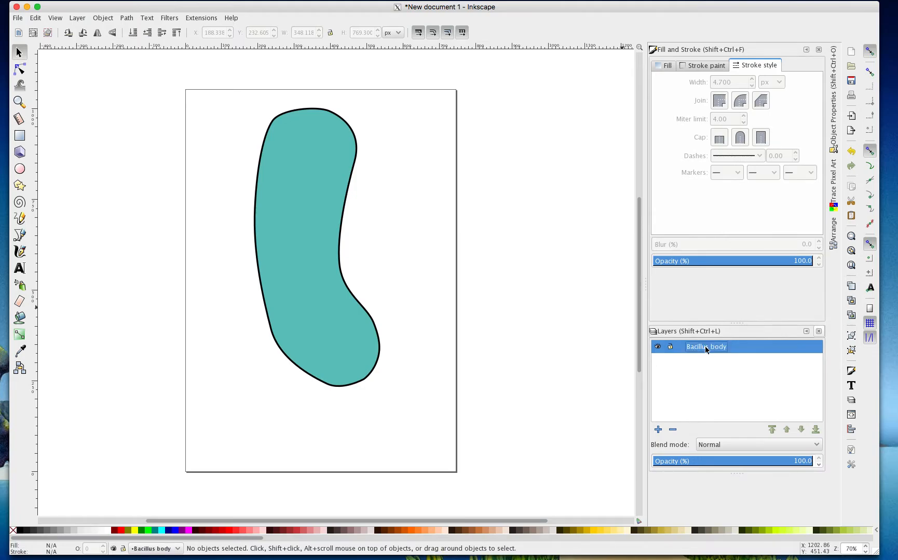
Add a layer named "Flagellum" above the Bacillus body layer
left_click(658, 430)
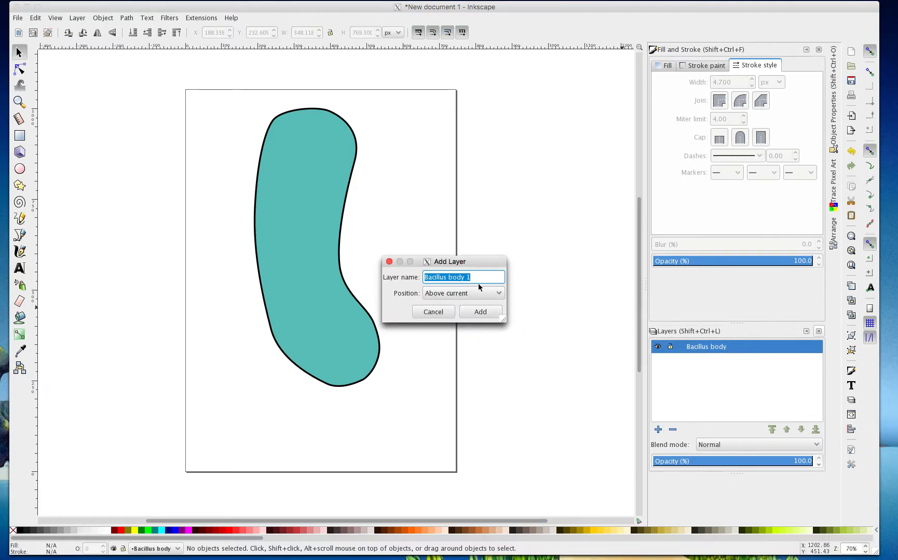
type("Flagellum")
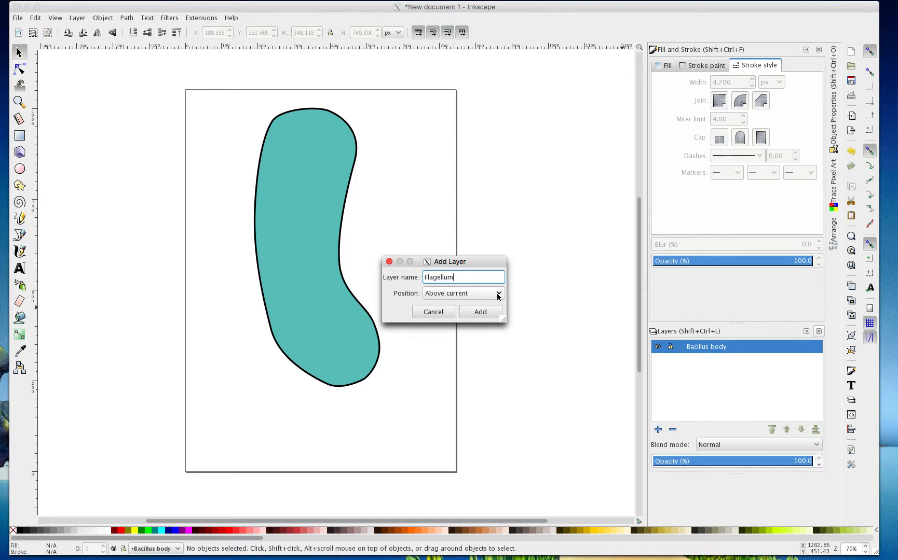
key("Return")
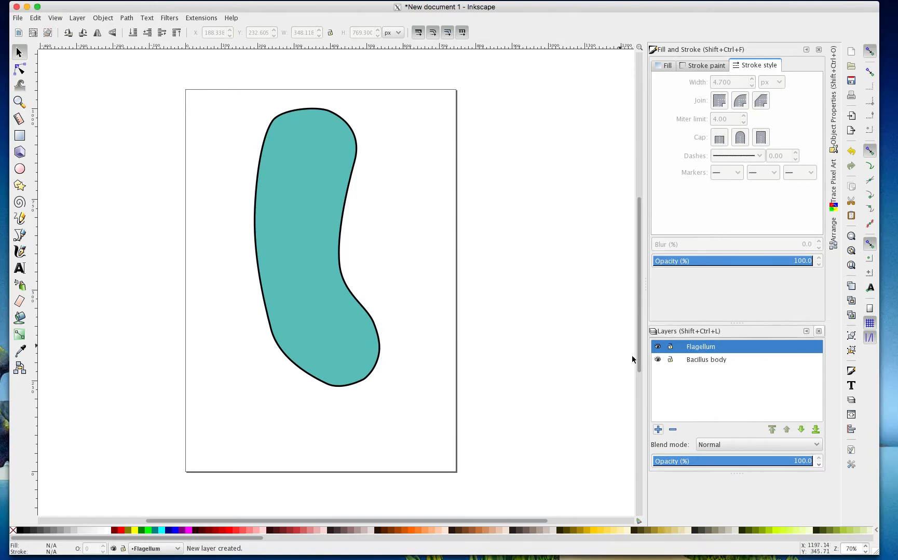
left_click(698, 351)
left_click(700, 358)
left_click(700, 350)
left_click(700, 358)
left_click(701, 350)
left_click(703, 364)
left_click(700, 352)
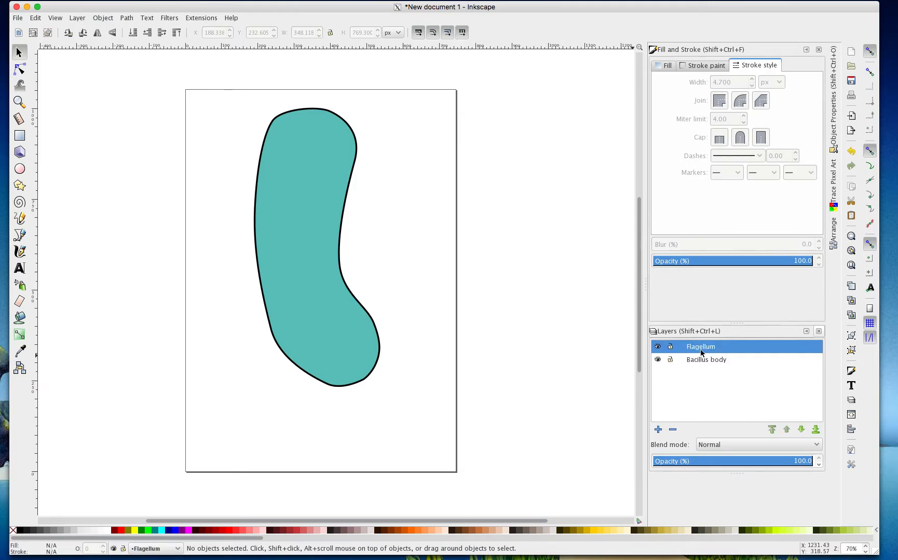
left_click(701, 363)
left_click(700, 351)
Draw a closed, tapering flagellum outline about 490 by 260 px with the Bezier tool, curling from the body's lower end
left_click(20, 235)
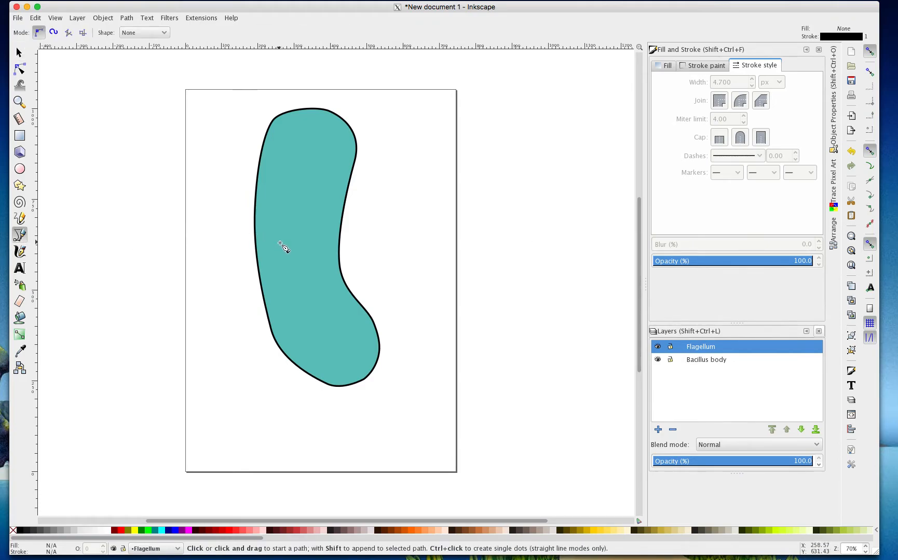
left_click(346, 379)
left_click_drag(367, 403, 385, 449)
left_click_drag(284, 440, 258, 446)
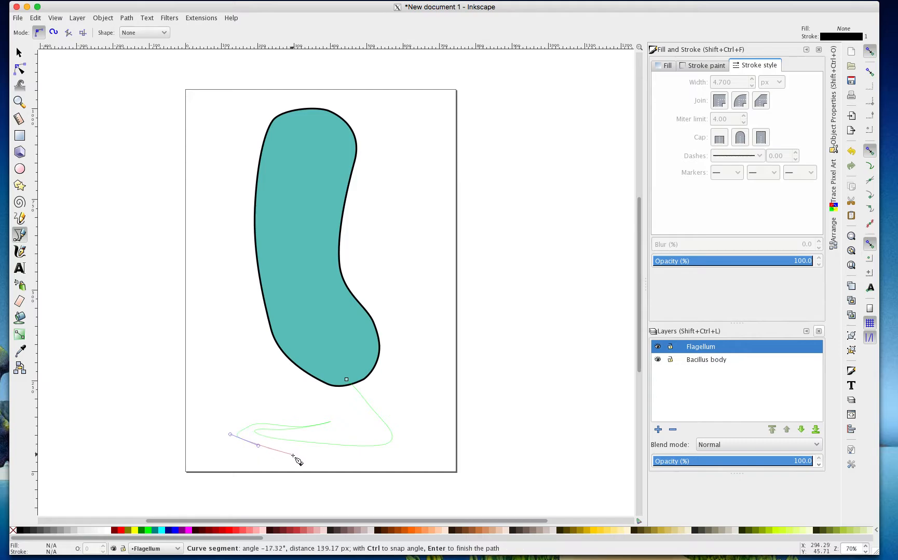
left_click_drag(331, 457, 347, 377)
left_click(347, 376)
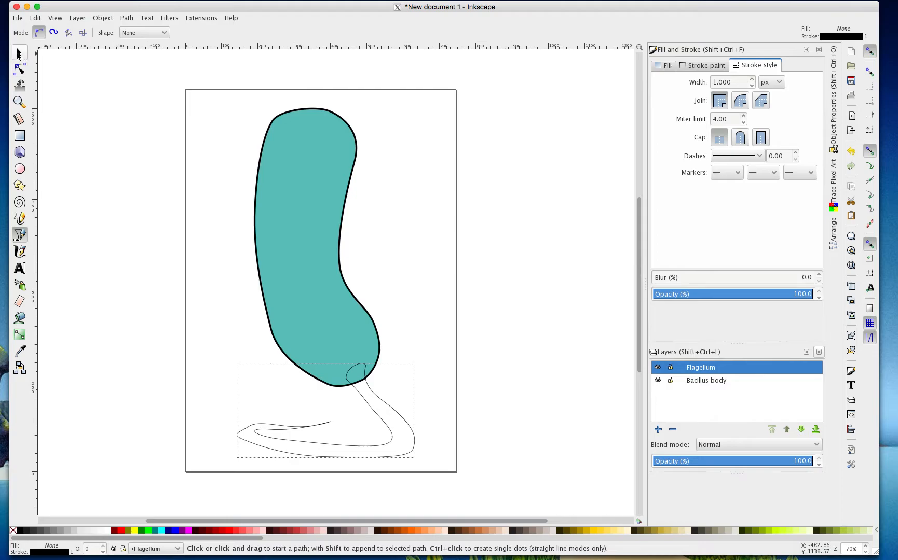
Give the flagellum a flat blue fill with HSL values 140, 109, 138 and alpha 255
left_click(19, 52)
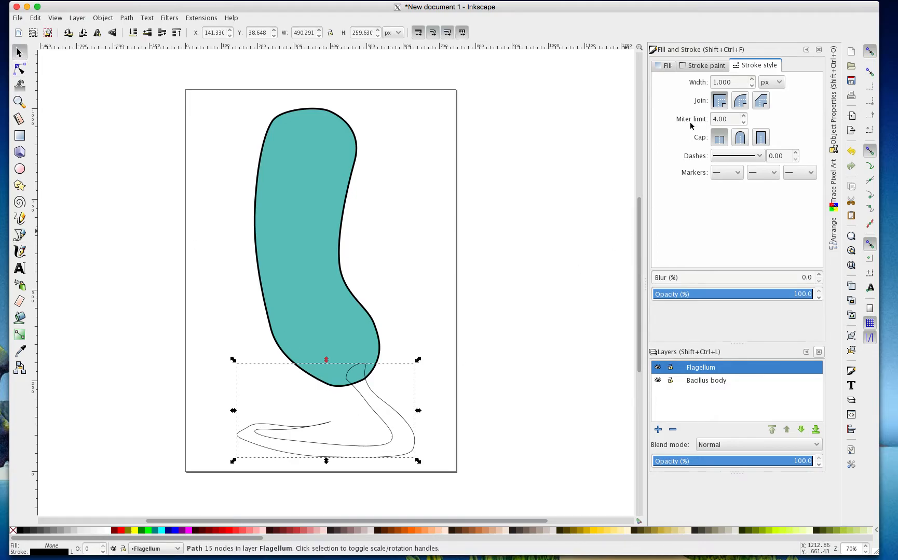
left_click(666, 65)
left_click(678, 83)
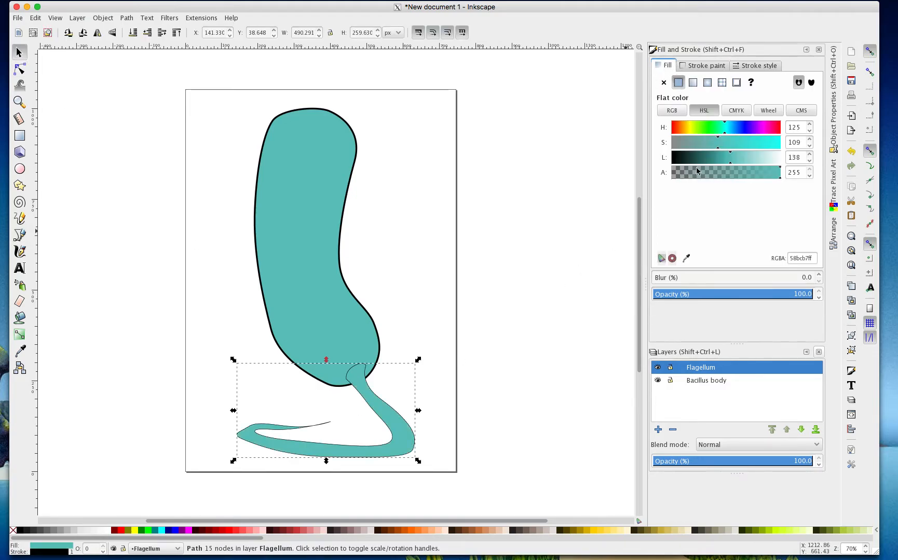
left_click_drag(736, 125, 730, 140)
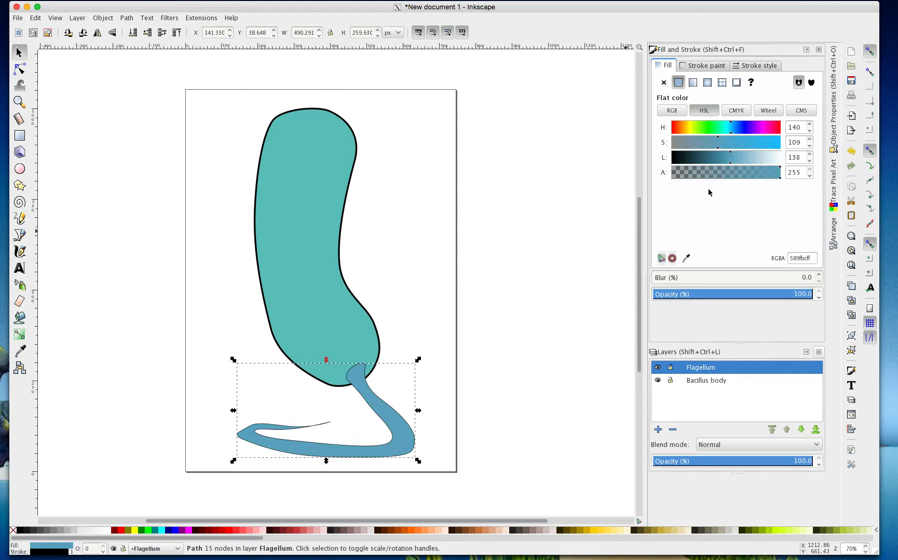
Set the flagellum's stroke width to 2.5 px and deselect it
left_click(755, 66)
left_click(752, 79)
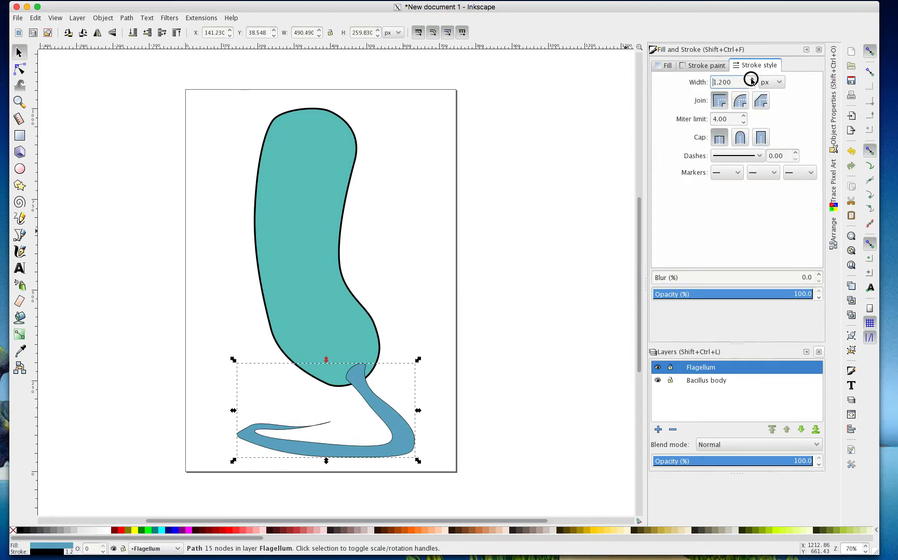
left_click(751, 78)
left_click(752, 79)
left_click(752, 85)
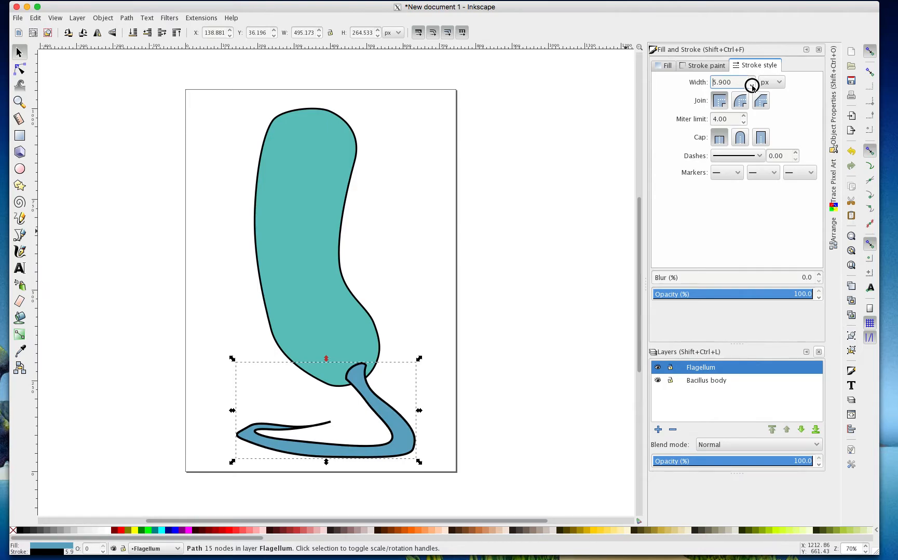
left_click(752, 80)
left_click(752, 79)
left_click(752, 80)
left_click(752, 80)
left_click(752, 80)
left_click(752, 80)
left_click(752, 80)
left_click(752, 79)
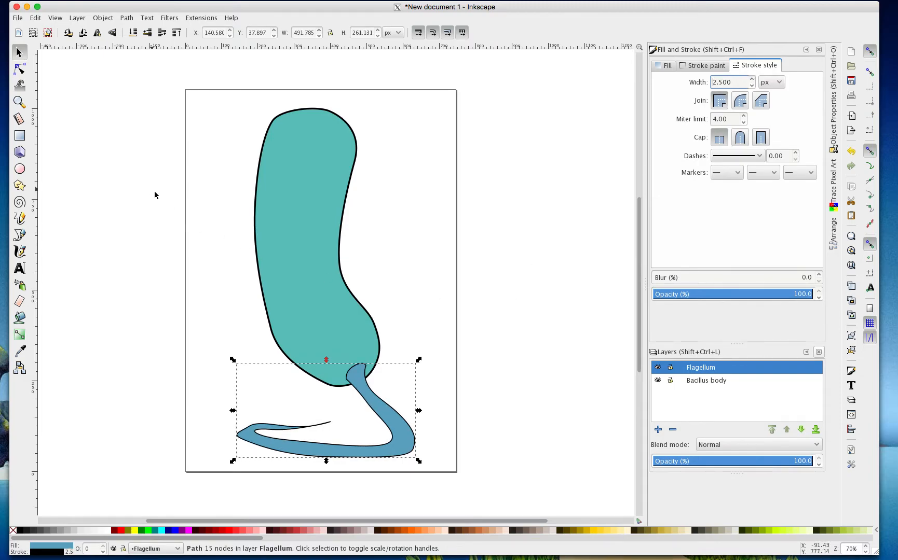
left_click(215, 227)
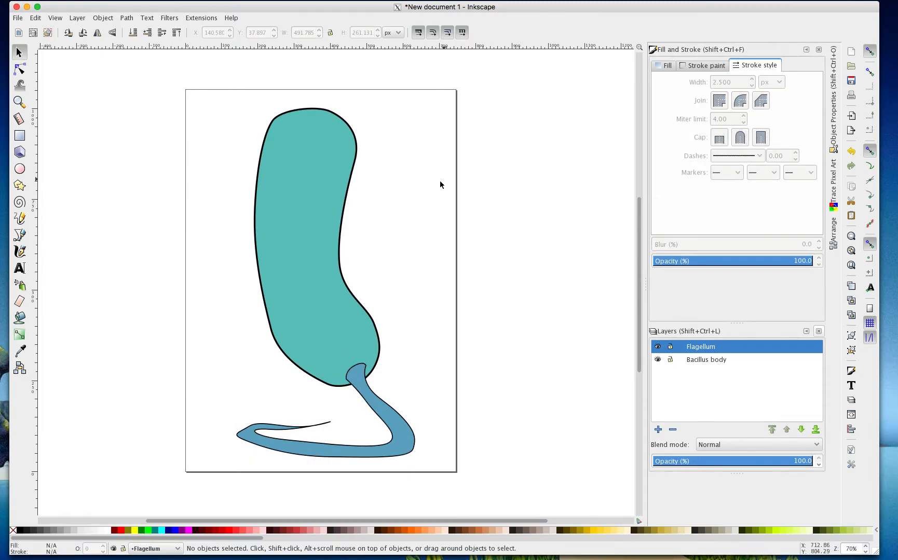
Select the bacillus body and the flagellum in turn to check which layer each belongs to
left_click(310, 288)
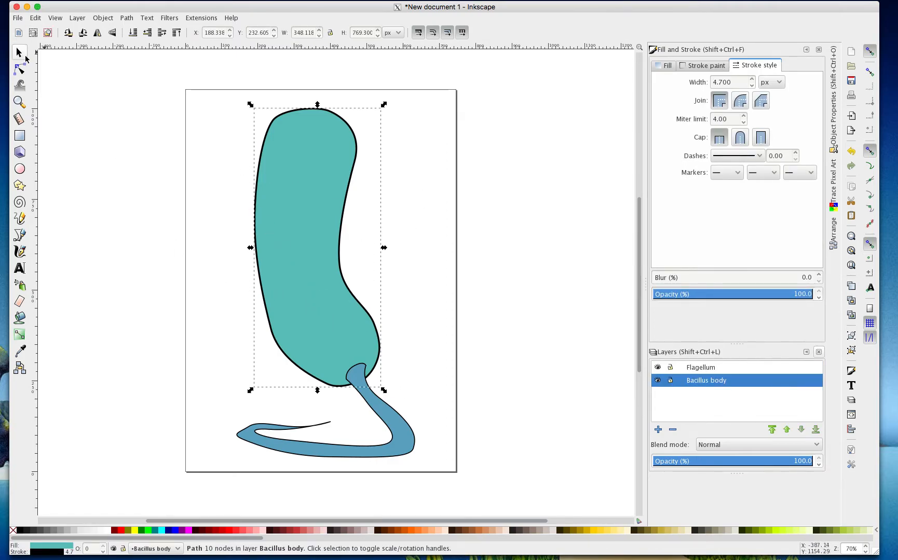
left_click(301, 258)
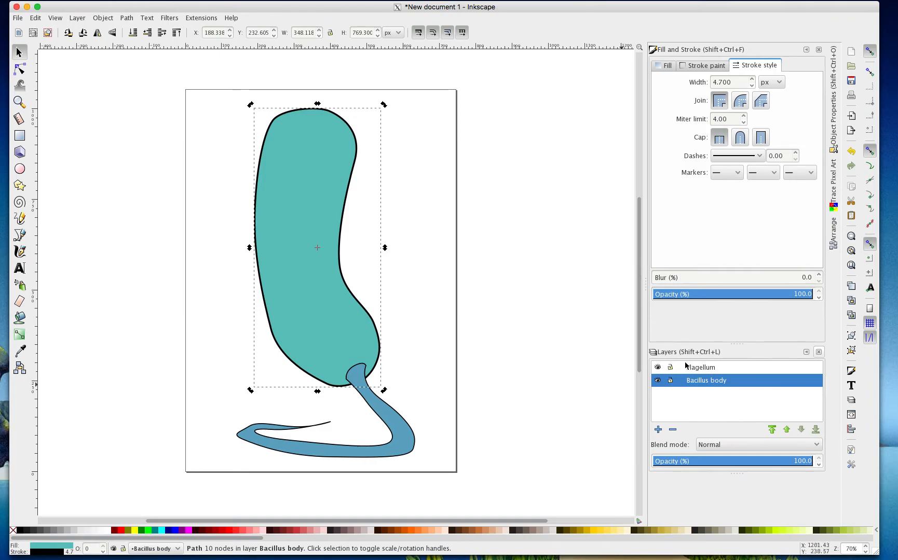
left_click(332, 334)
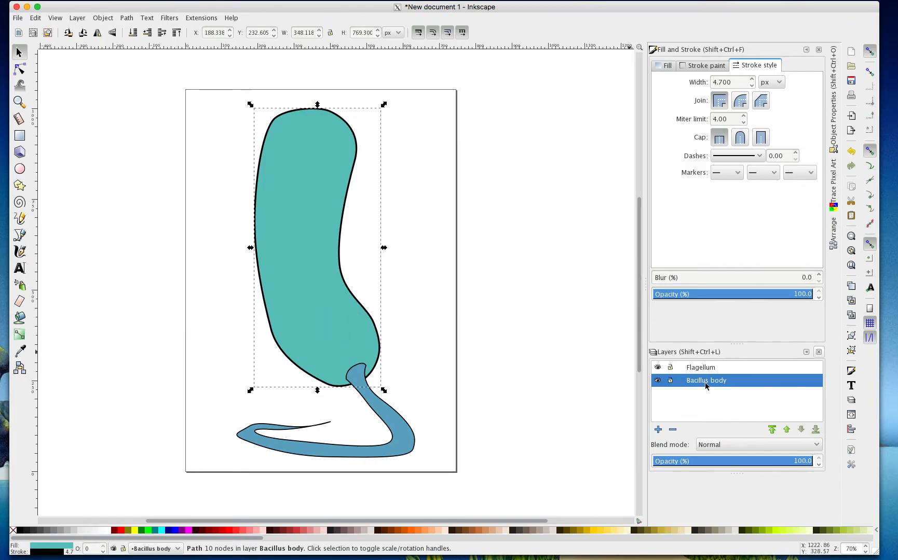
left_click(401, 440)
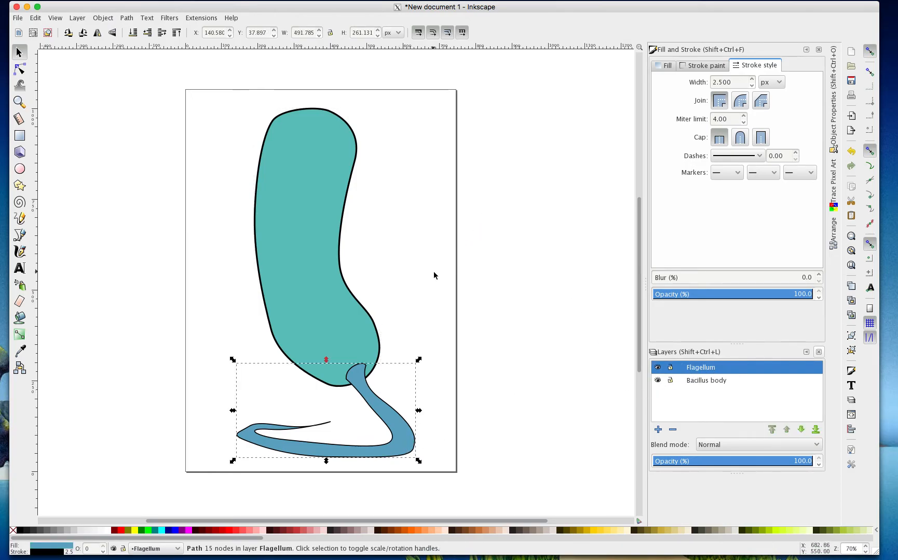
left_click(416, 301)
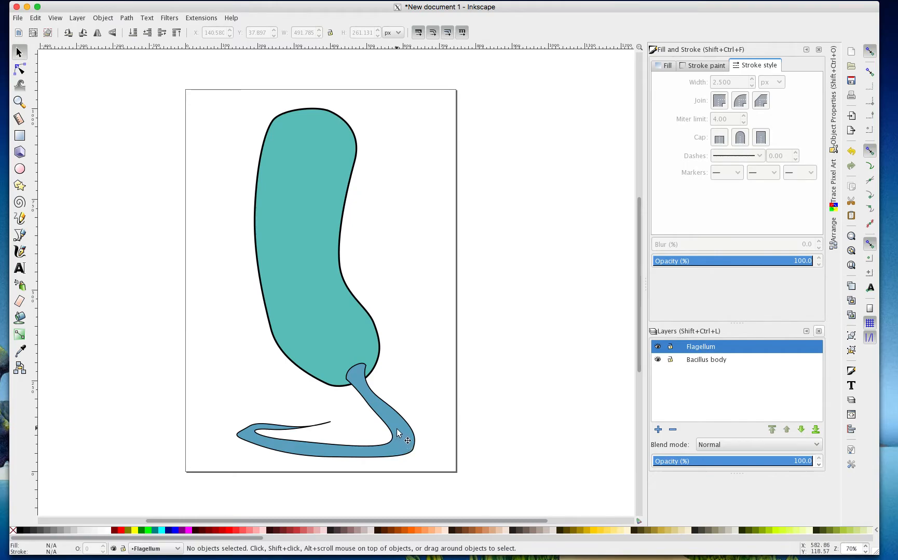
Hide and show the Bacillus body layer, and do the same with the Flagellum layer
left_click(658, 360)
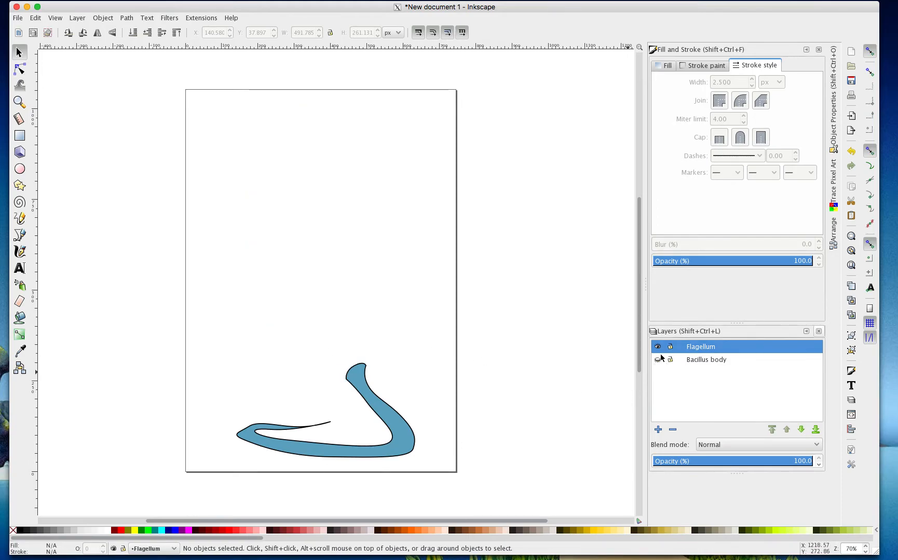
left_click(657, 360)
left_click(657, 346)
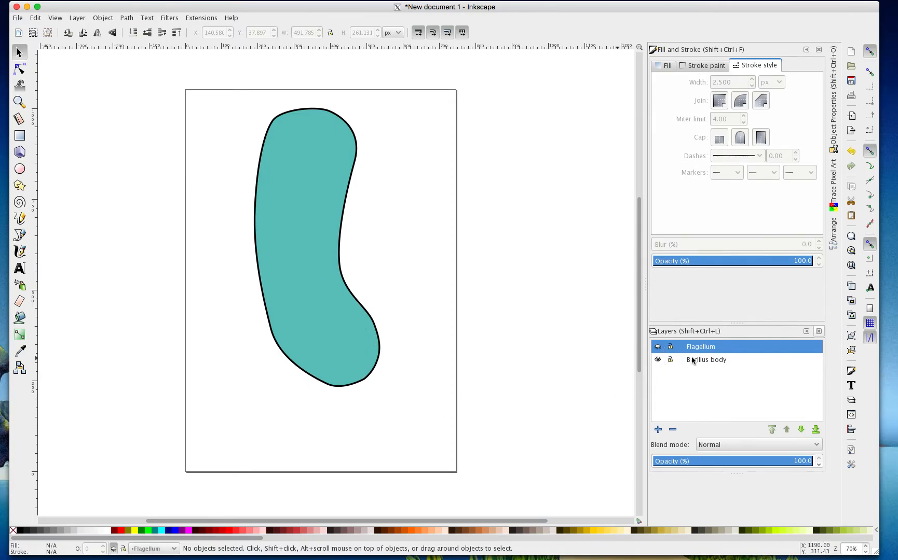
left_click(658, 349)
left_click(658, 346)
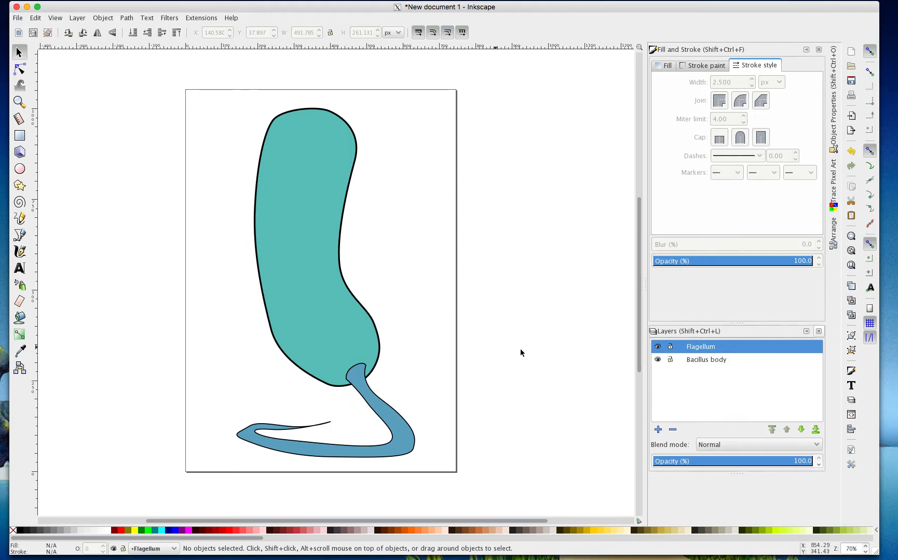
Lower the Flagellum layer beneath the Bacillus body layer and raise it above again, twice
left_click(701, 360)
left_click(703, 350)
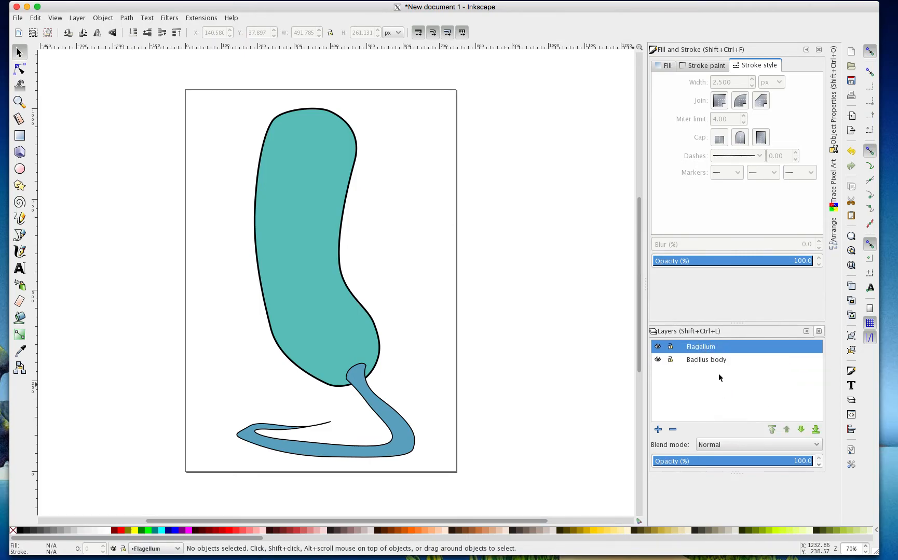
left_click(801, 430)
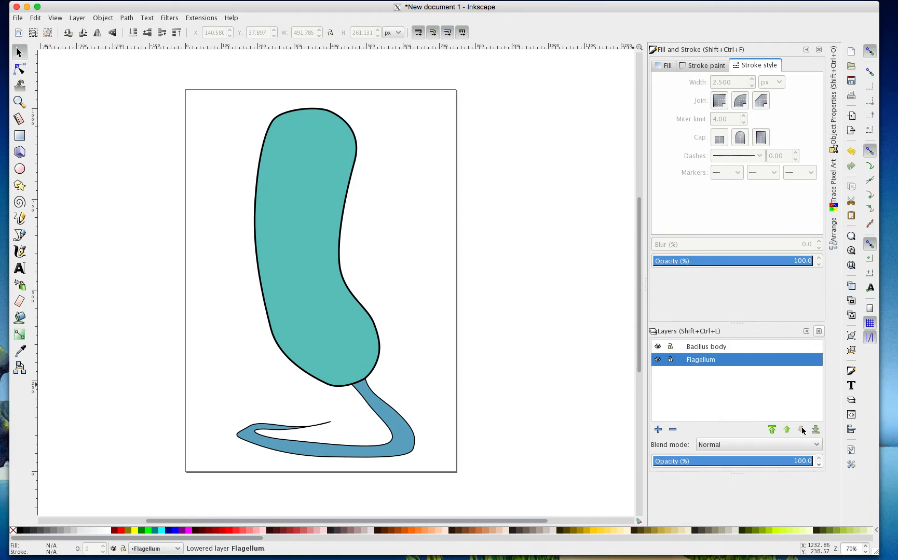
left_click(786, 430)
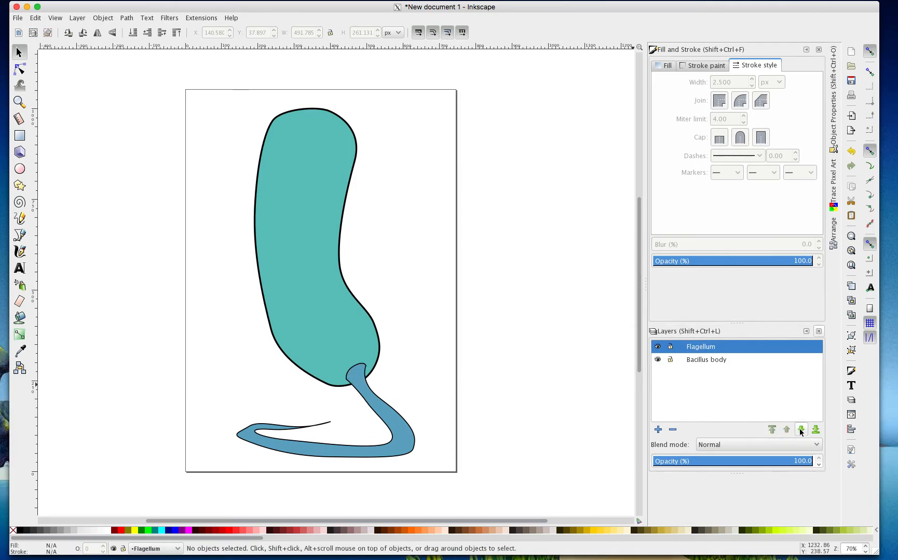
left_click(800, 430)
left_click(787, 429)
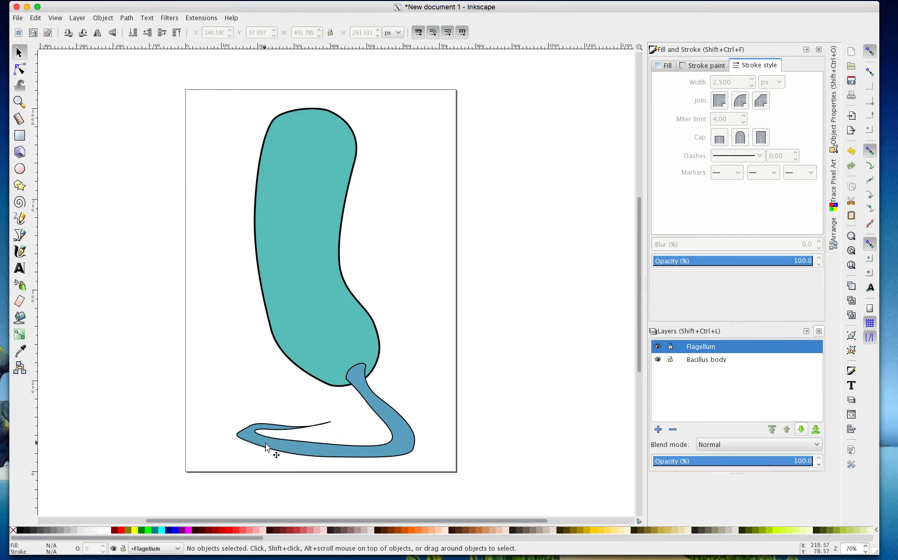
Edit the flagellum's nodes to round its left bend, slim its lower edge, and move the tip node to X 397.857, Y 132.857
left_click(20, 69)
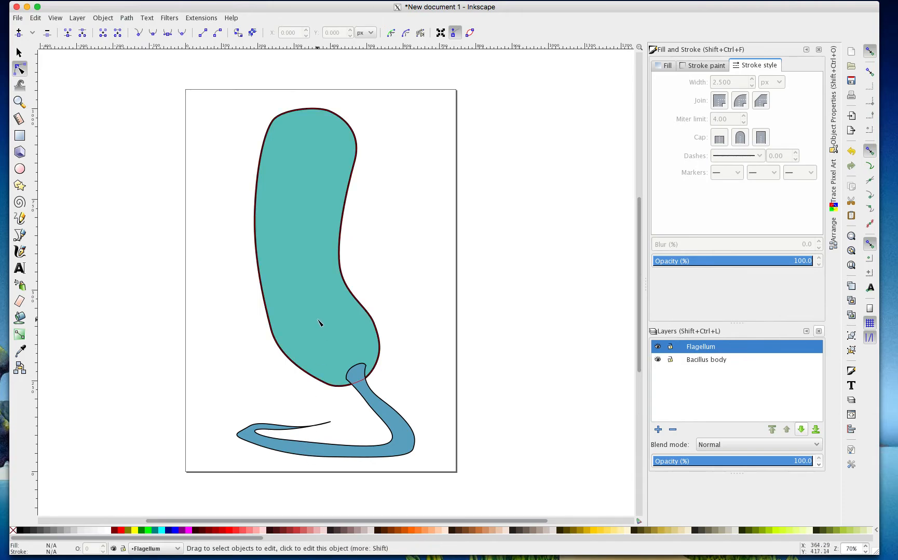
left_click(280, 441)
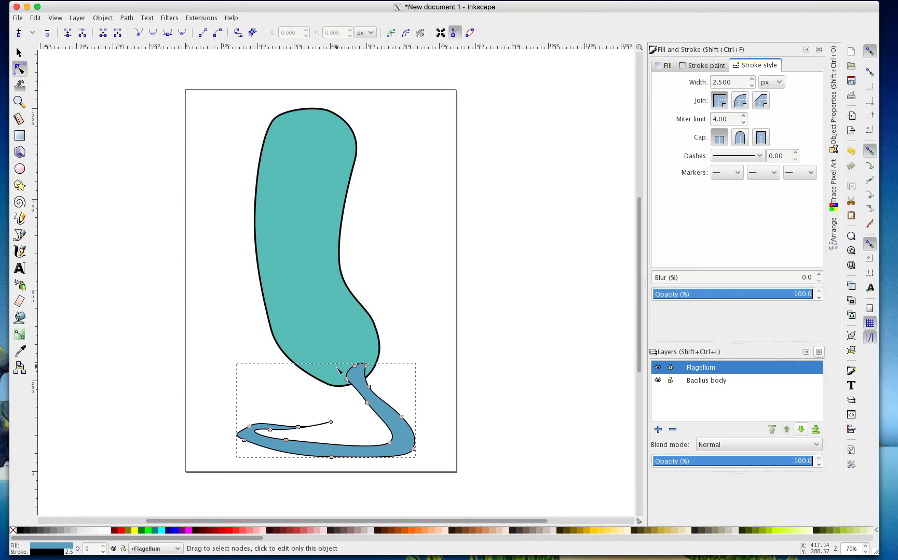
key("plus")
scroll(338, 370, "down", 6)
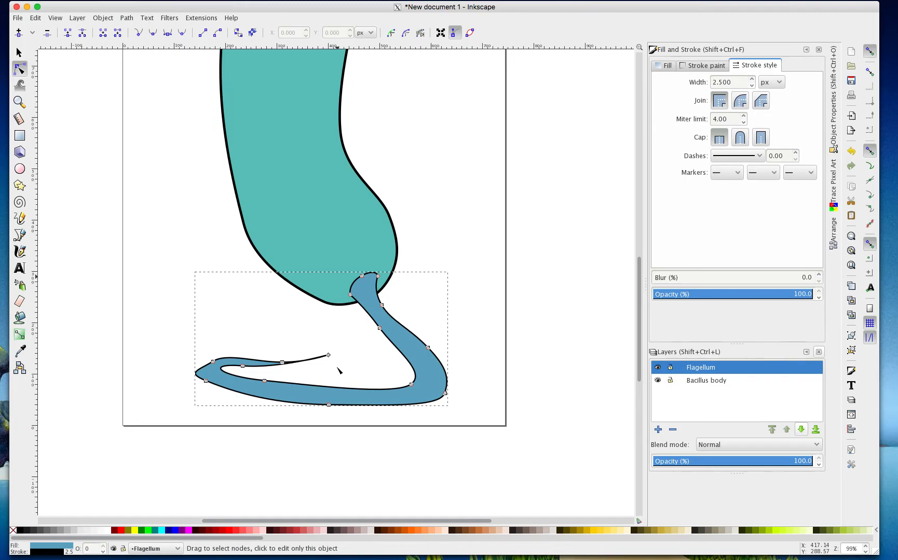
key("plus")
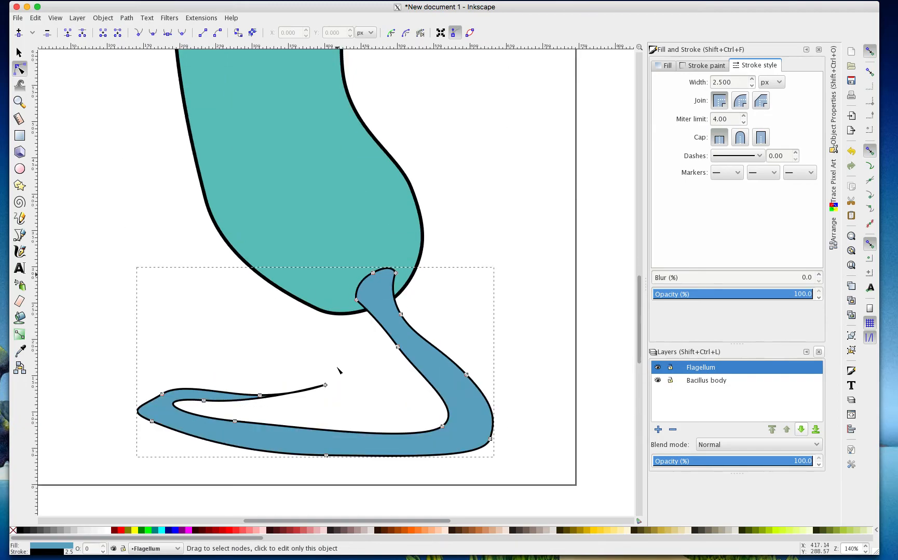
scroll(338, 371, "down", 1)
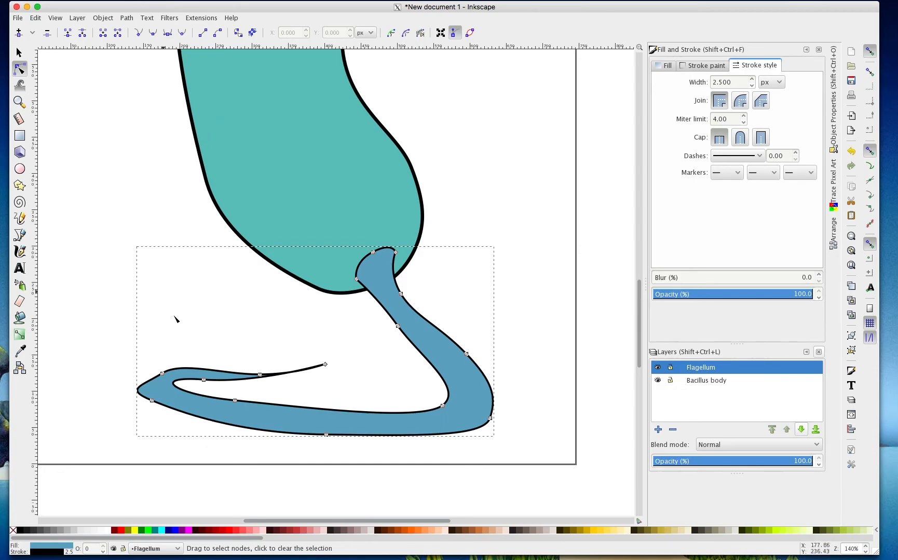
left_click(161, 374)
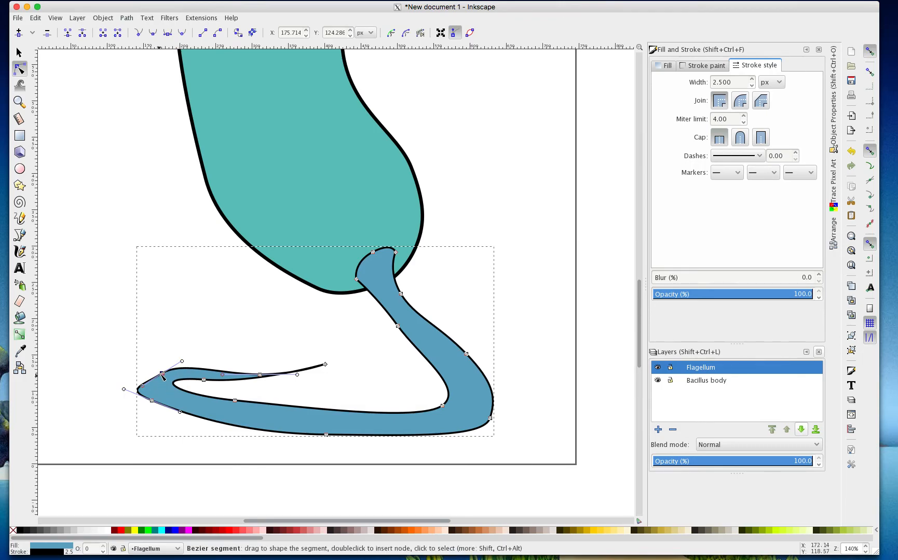
left_click_drag(162, 373, 160, 395)
left_click_drag(326, 436, 333, 433)
left_click_drag(242, 430, 270, 429)
left_click_drag(326, 365, 324, 367)
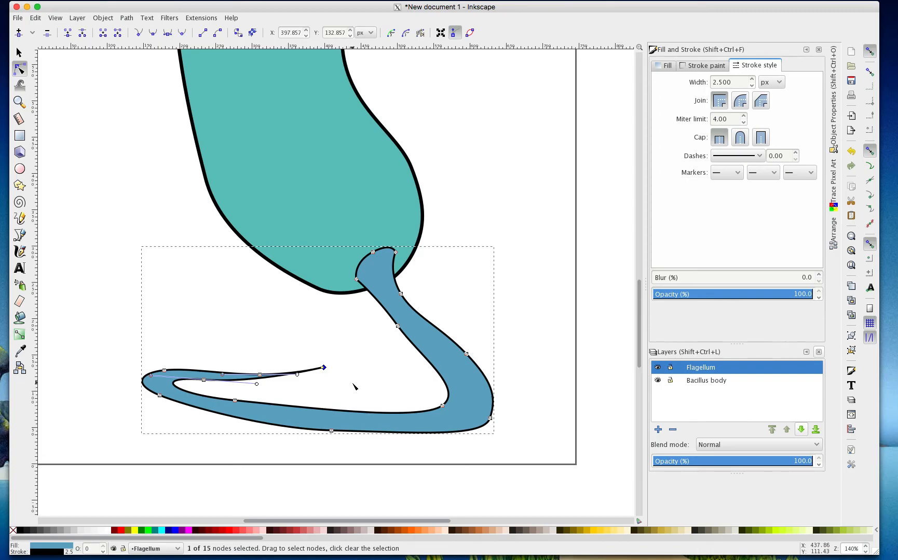
left_click(366, 393)
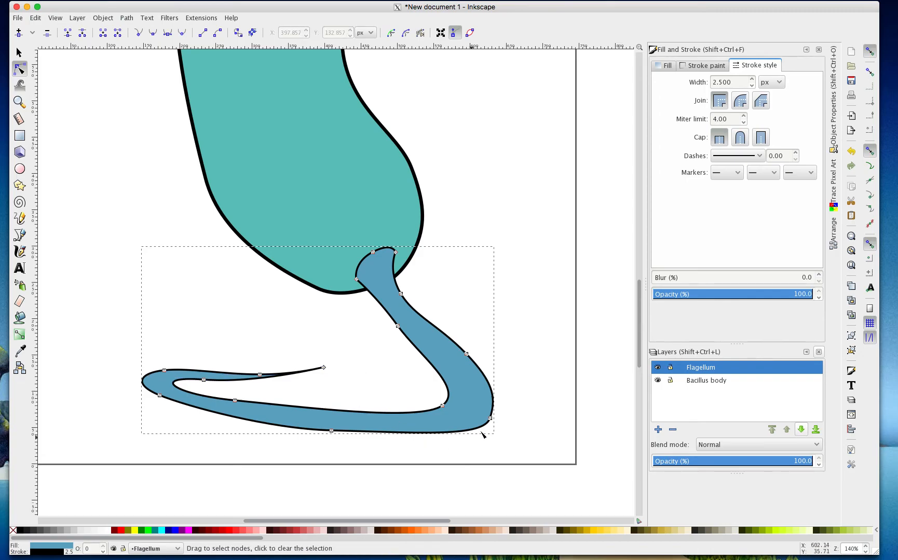
Move the outer node at the flagellum's lower-right bend inward to X 587.857, Y 74.286 and make it auto-smooth
left_click(490, 419)
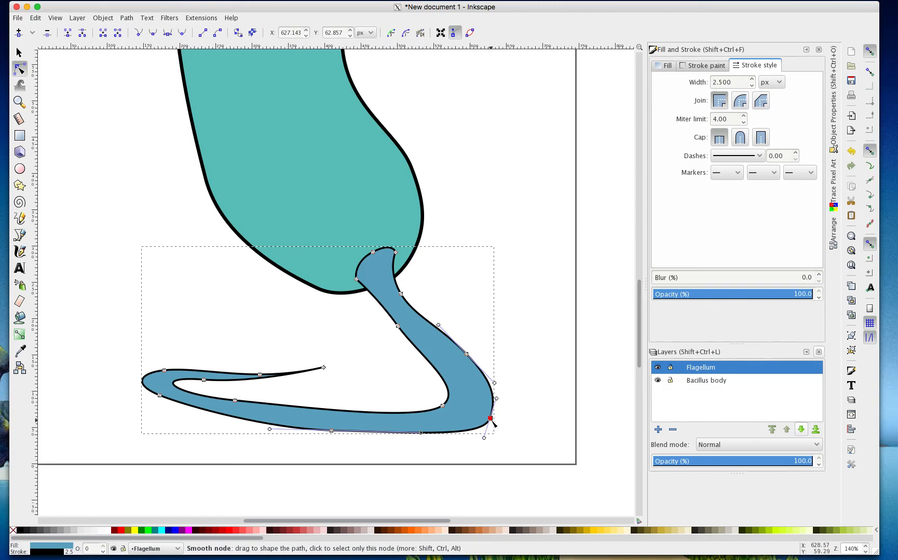
left_click_drag(490, 418, 462, 410)
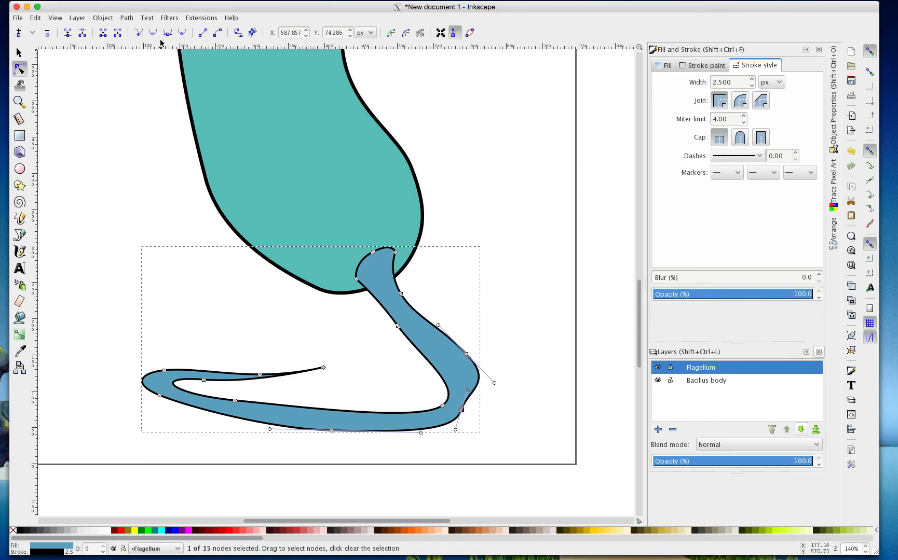
left_click(181, 34)
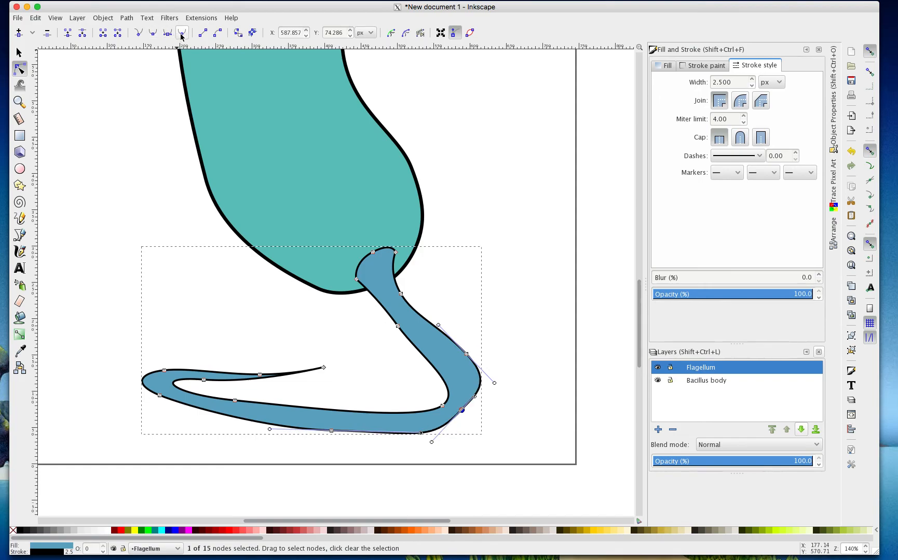
left_click(168, 34)
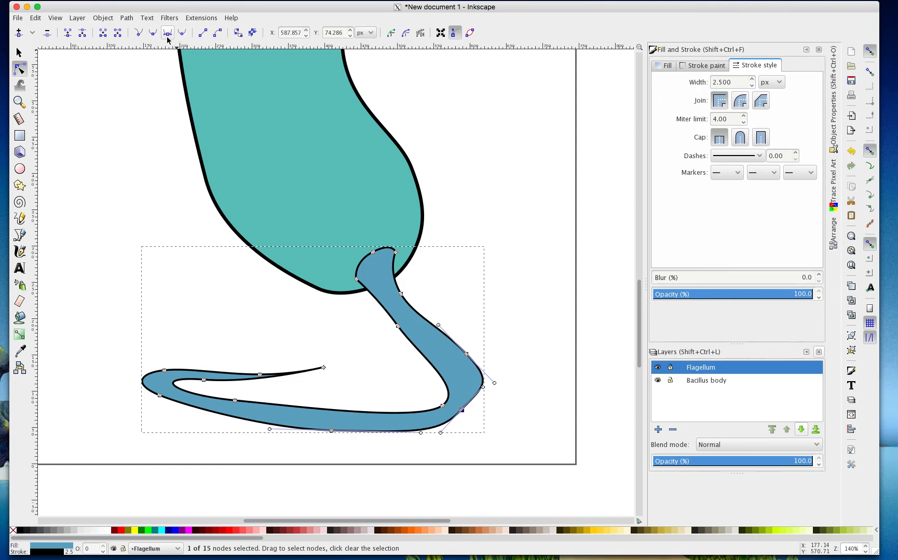
left_click(181, 33)
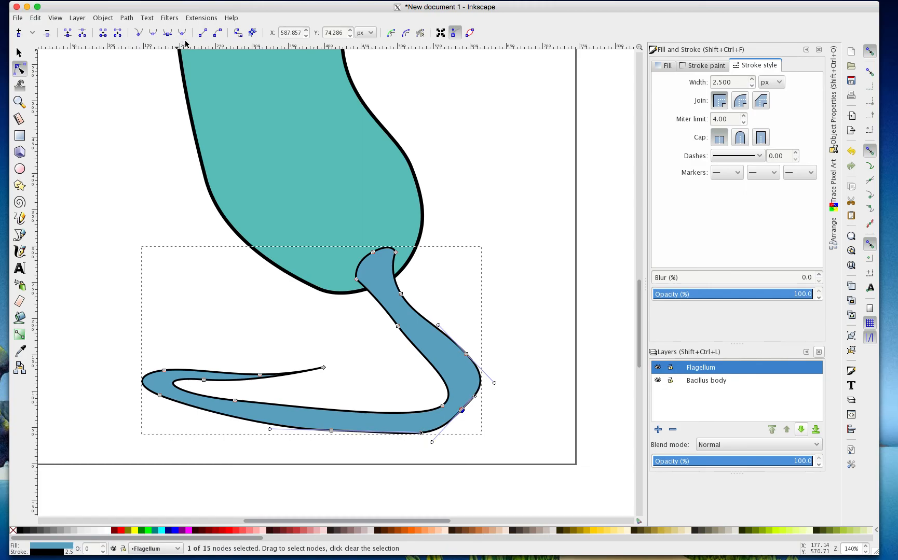
Undo the last node edits, move the outer node at the flagellum's lower-right bend to X 607.143, Y 71.429, and adjust its lower handle
key("ctrl+z")
key("ctrl+z")
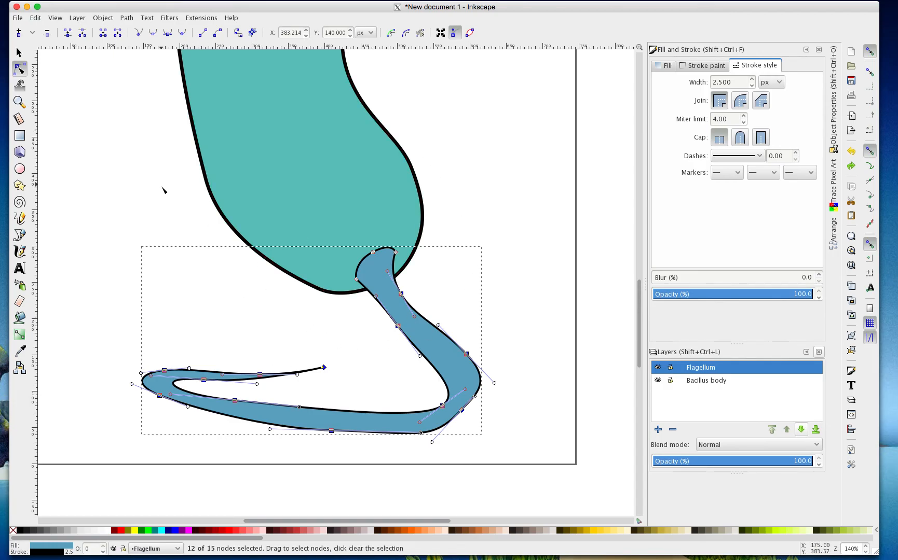
left_click(172, 199)
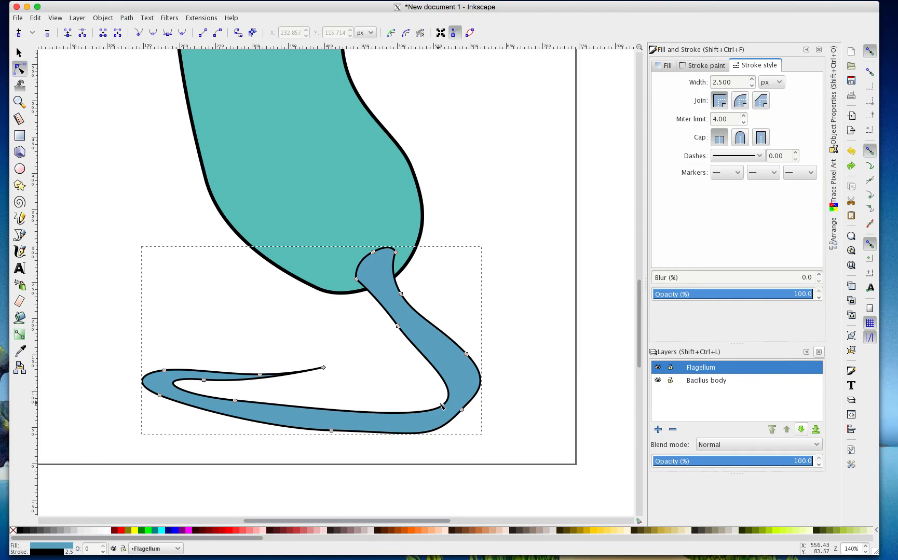
left_click_drag(462, 411, 475, 412)
mouse_move(445, 445)
left_mouse_down()
mouse_move(456, 435)
mouse_move(447, 451)
left_mouse_up()
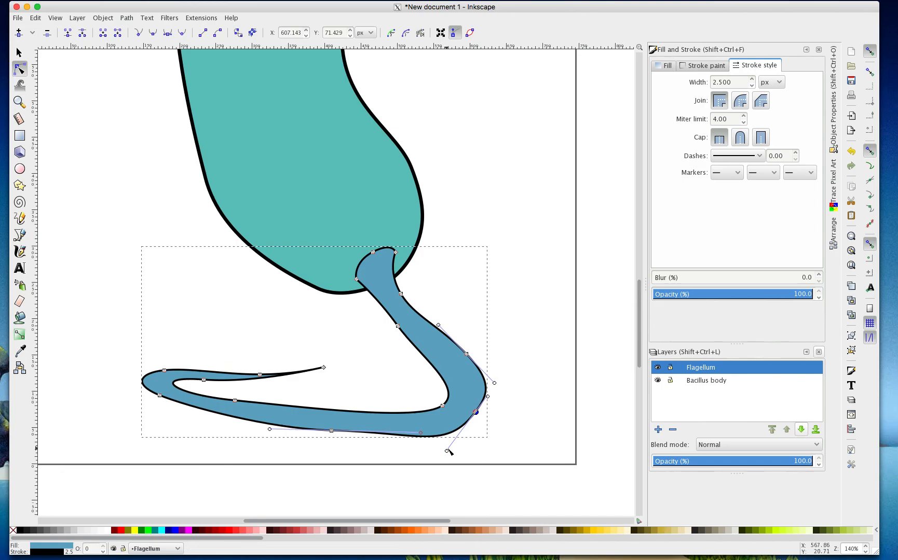
left_click_drag(449, 455, 455, 445)
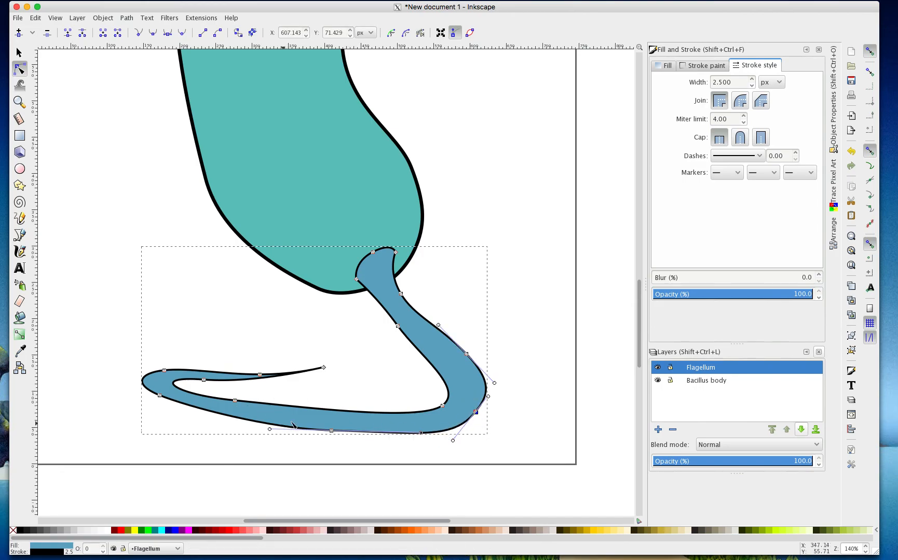
Move the inner node at the flagellum's lower-right bend to X 562.857, Y 80.000, and deselect the flagellum
left_click_drag(442, 406, 443, 406)
left_click(343, 332)
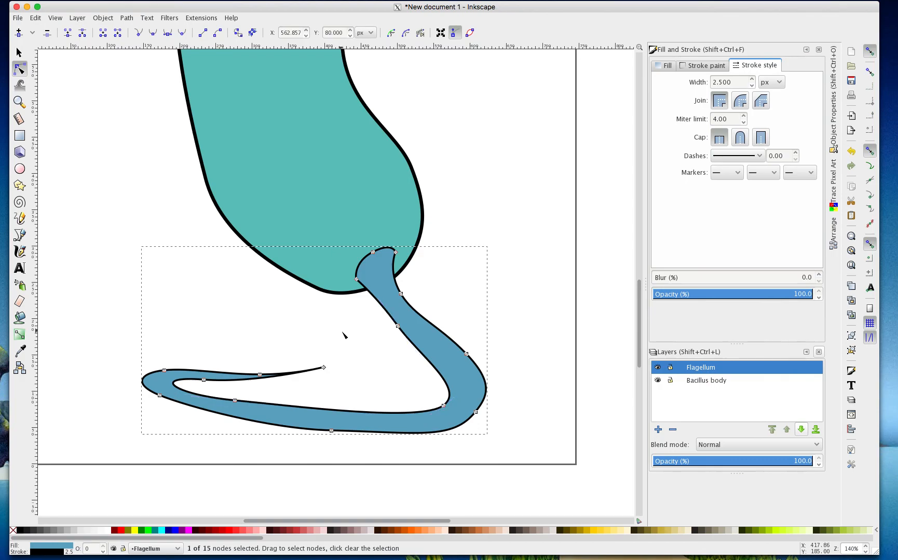
key("minus")
key("minus")
scroll(340, 326, "up", 3)
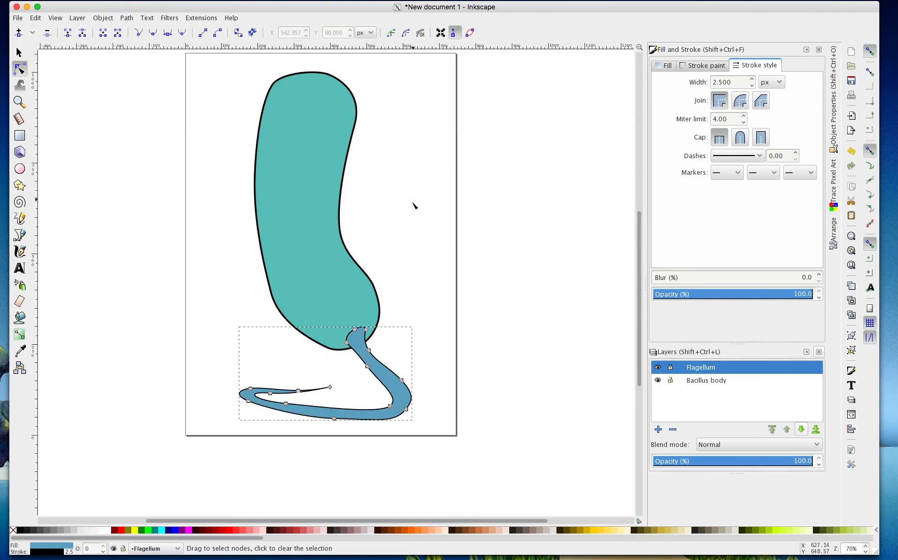
left_click(444, 215)
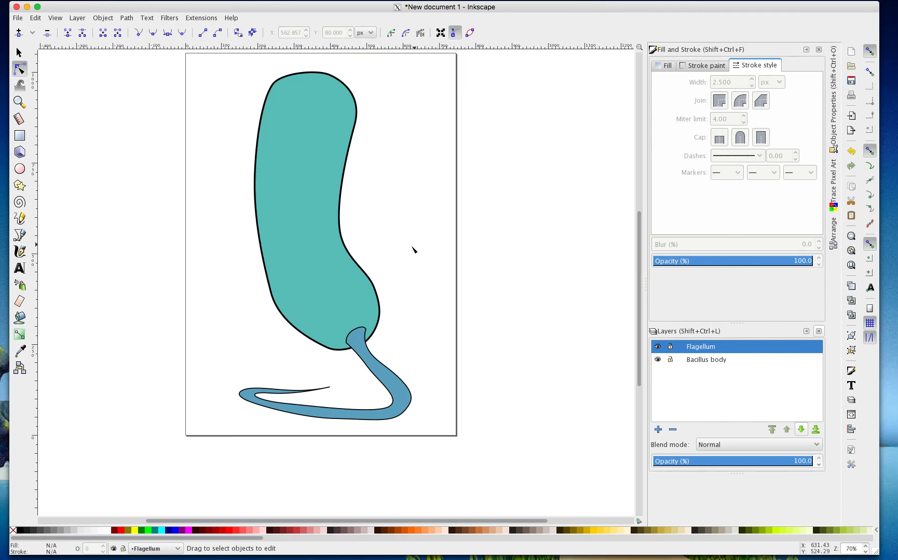